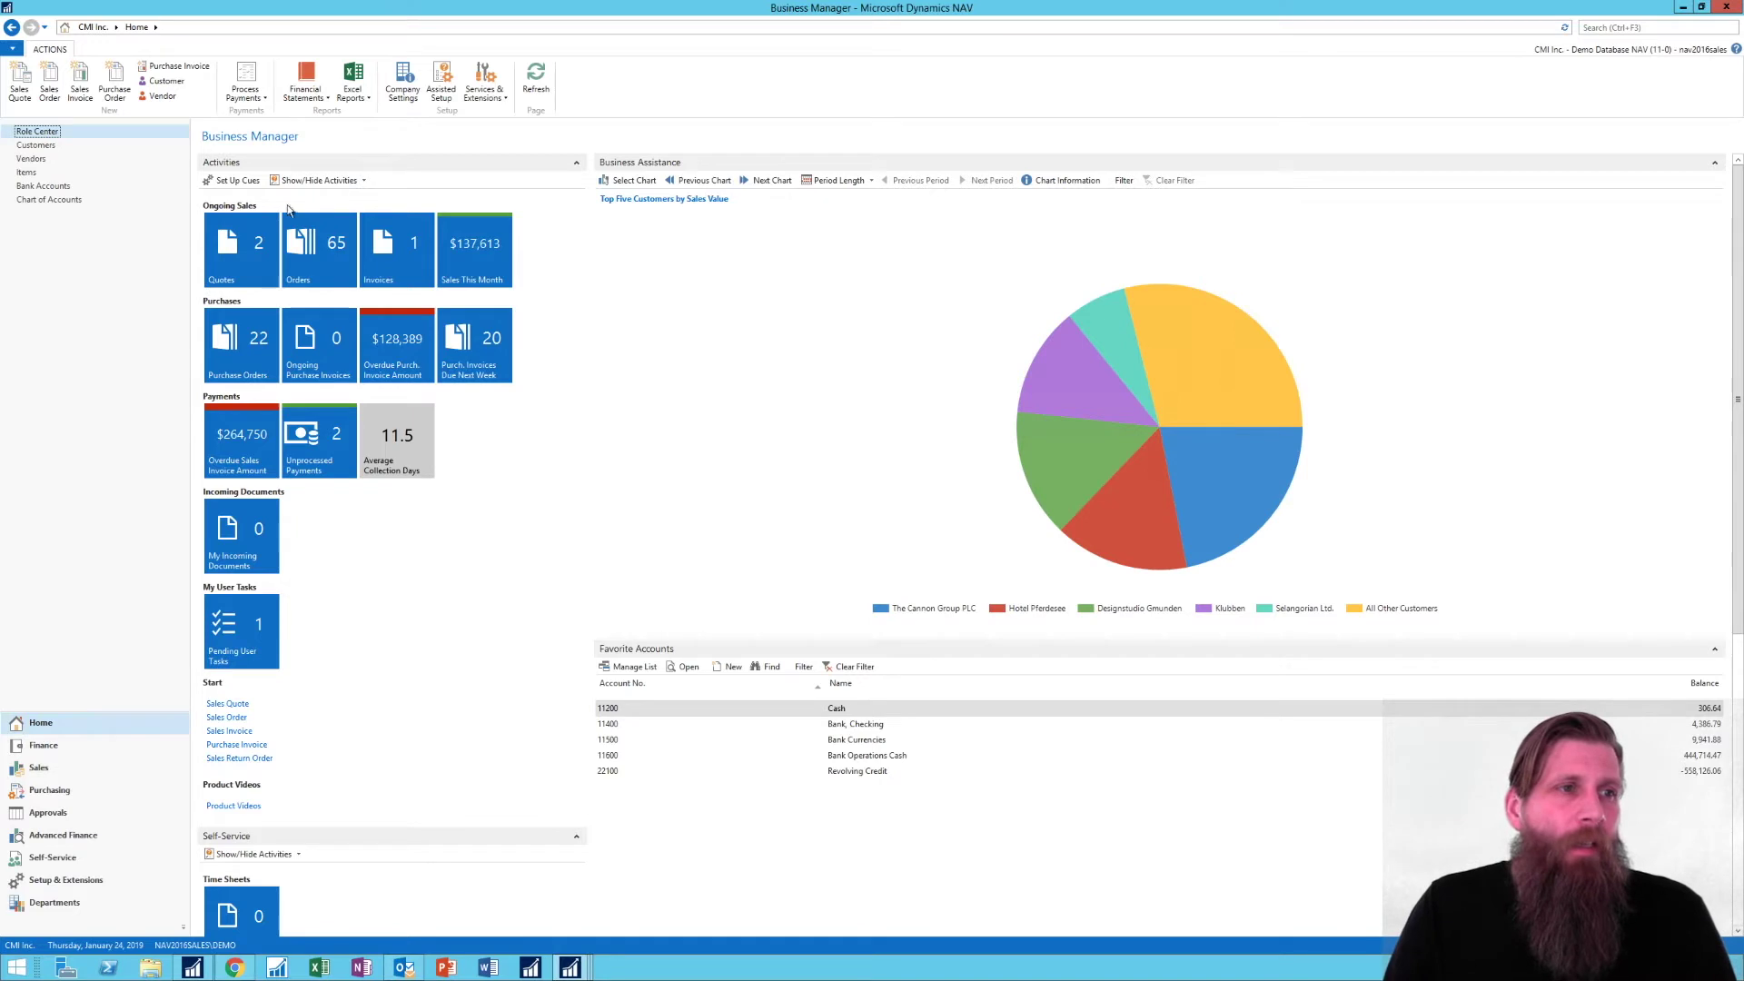
Open the Bank Accounts list and start creating a new linked bank account
left_click(56, 186)
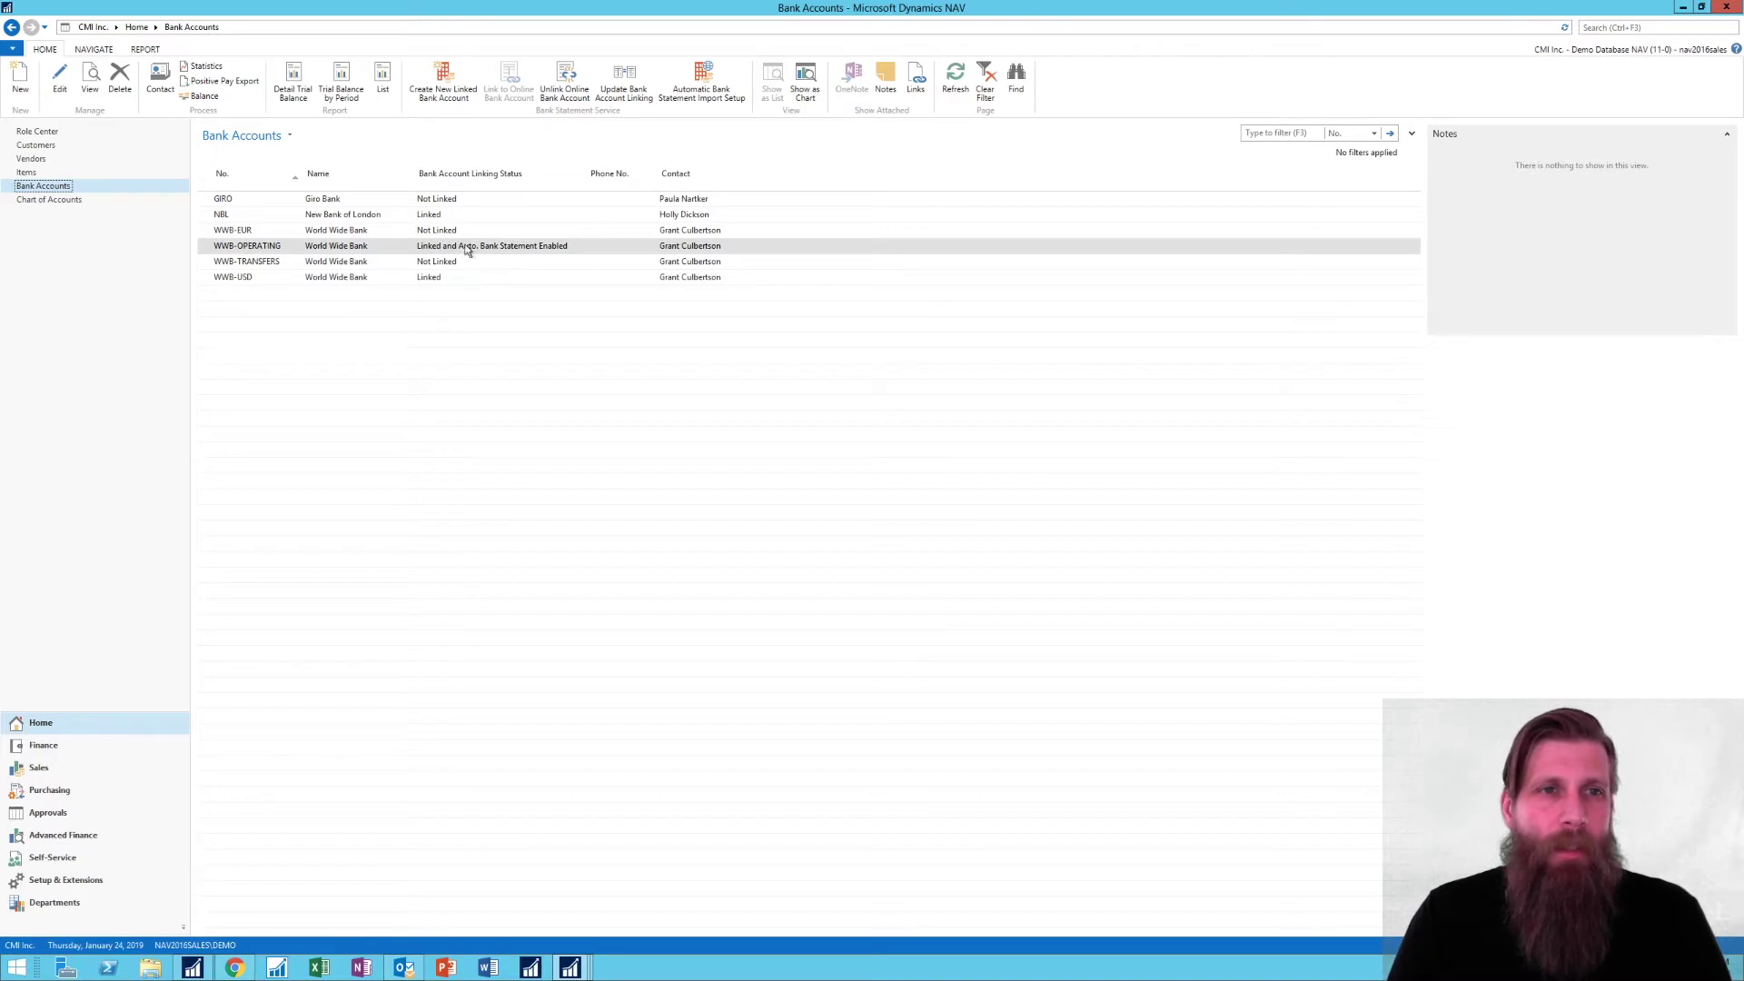
left_click(442, 72)
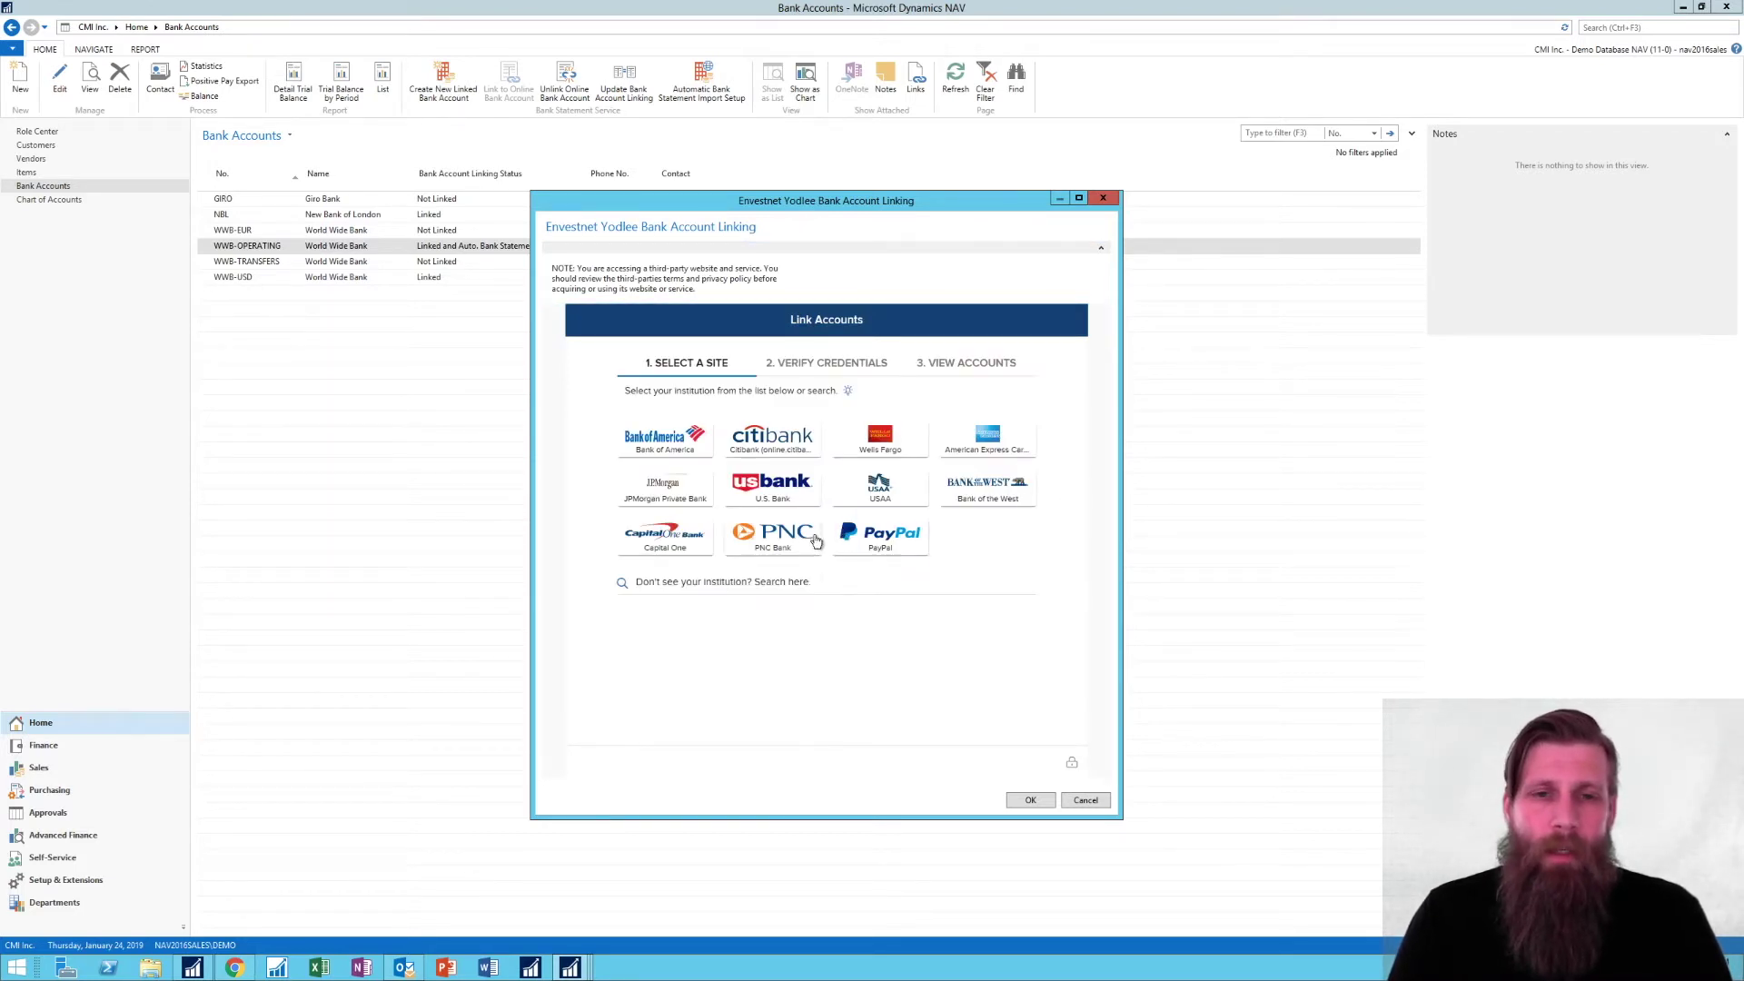
Choose American Express in the Yodlee linking dialog, then cancel without linking
left_click(994, 443)
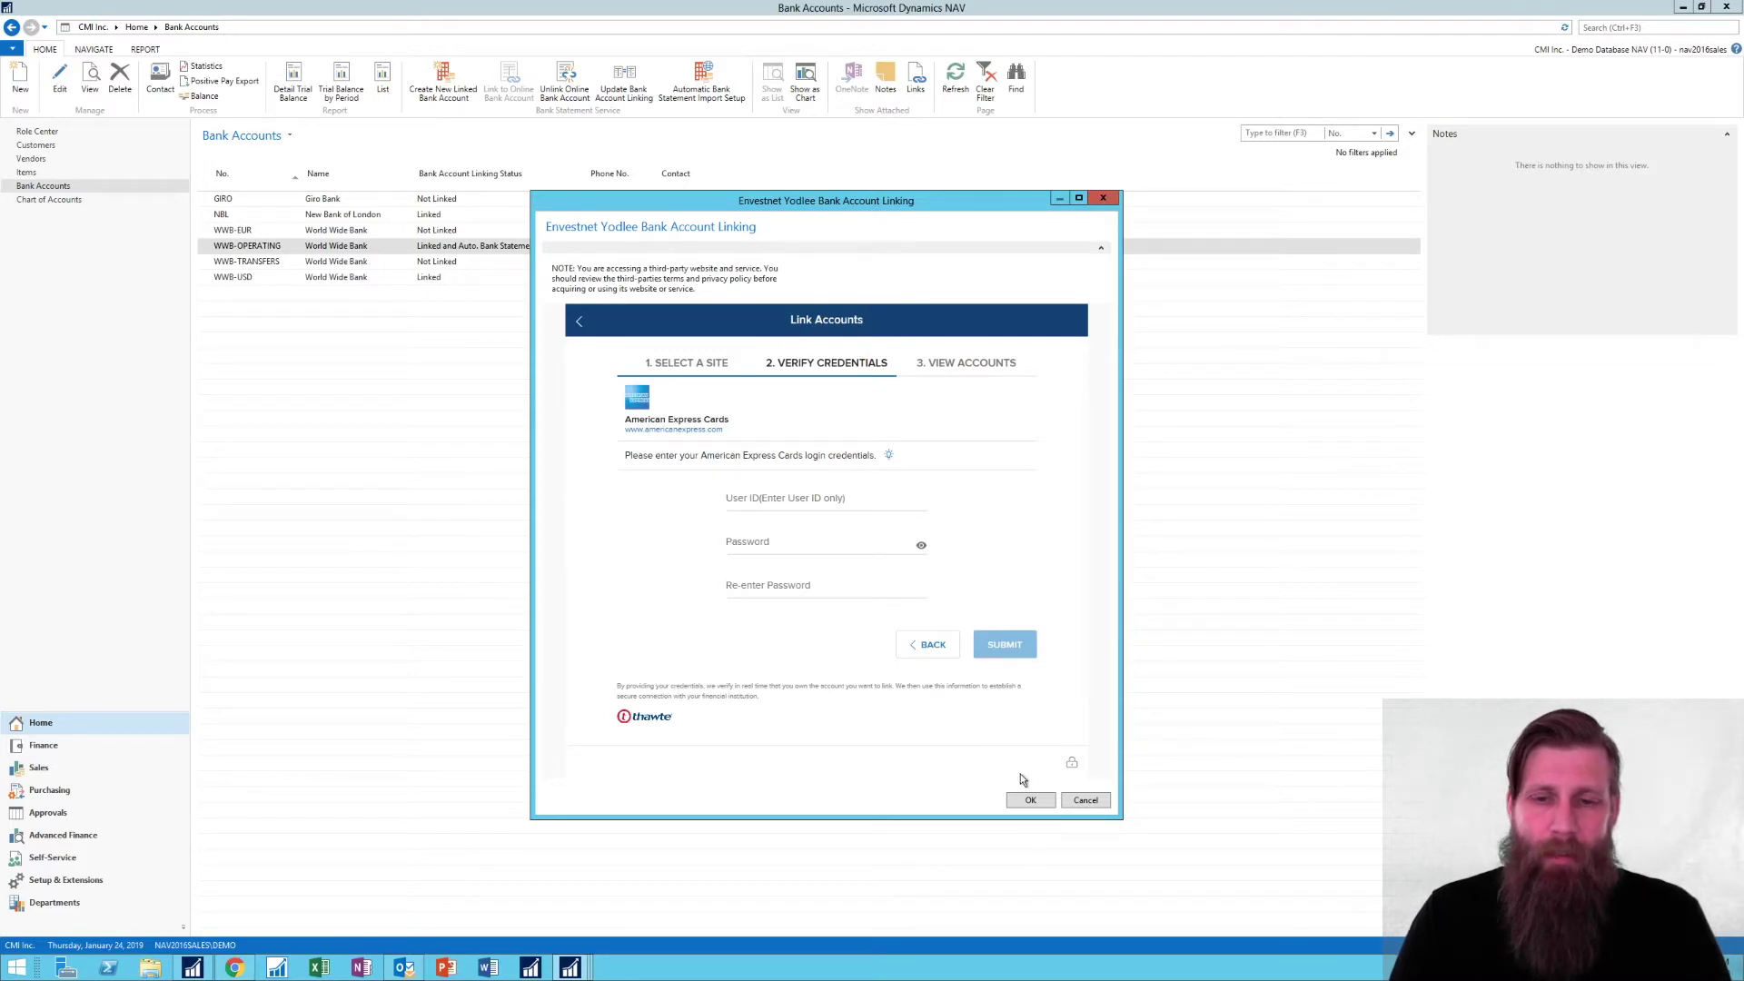
left_click(1089, 800)
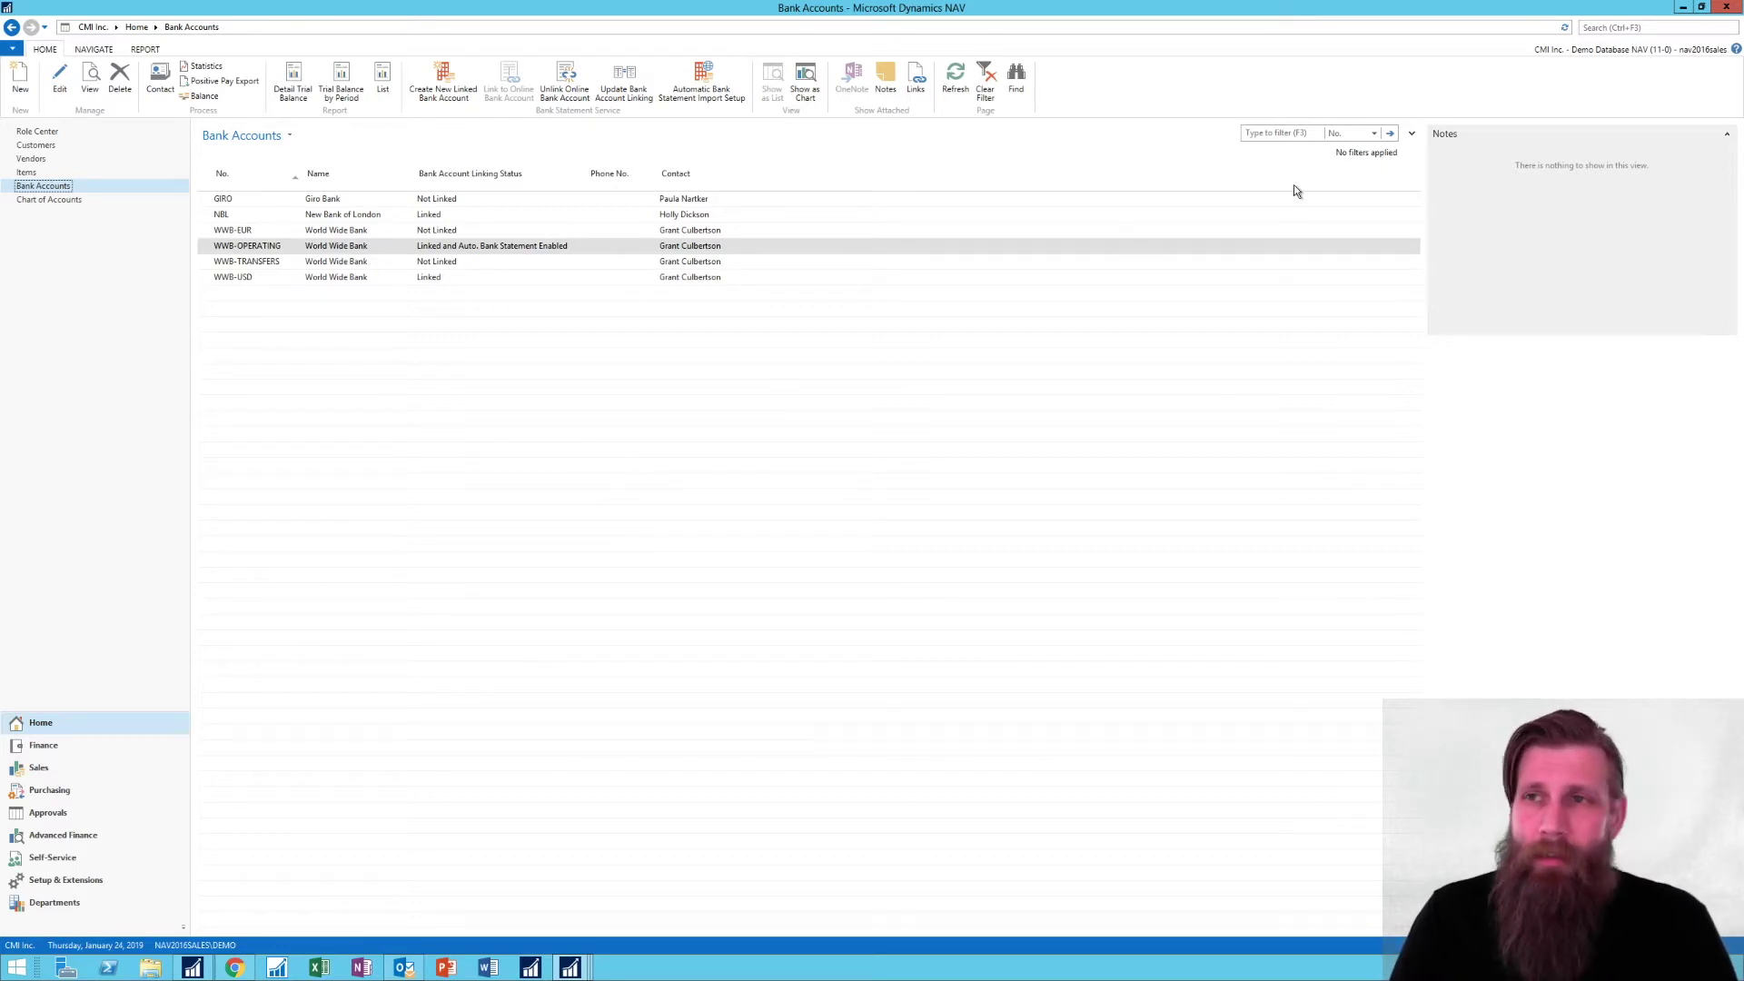
Find Bank Account Reconciliations via a 'bank' search and start one for WWB-USD
left_click(1597, 27)
type("bank rec")
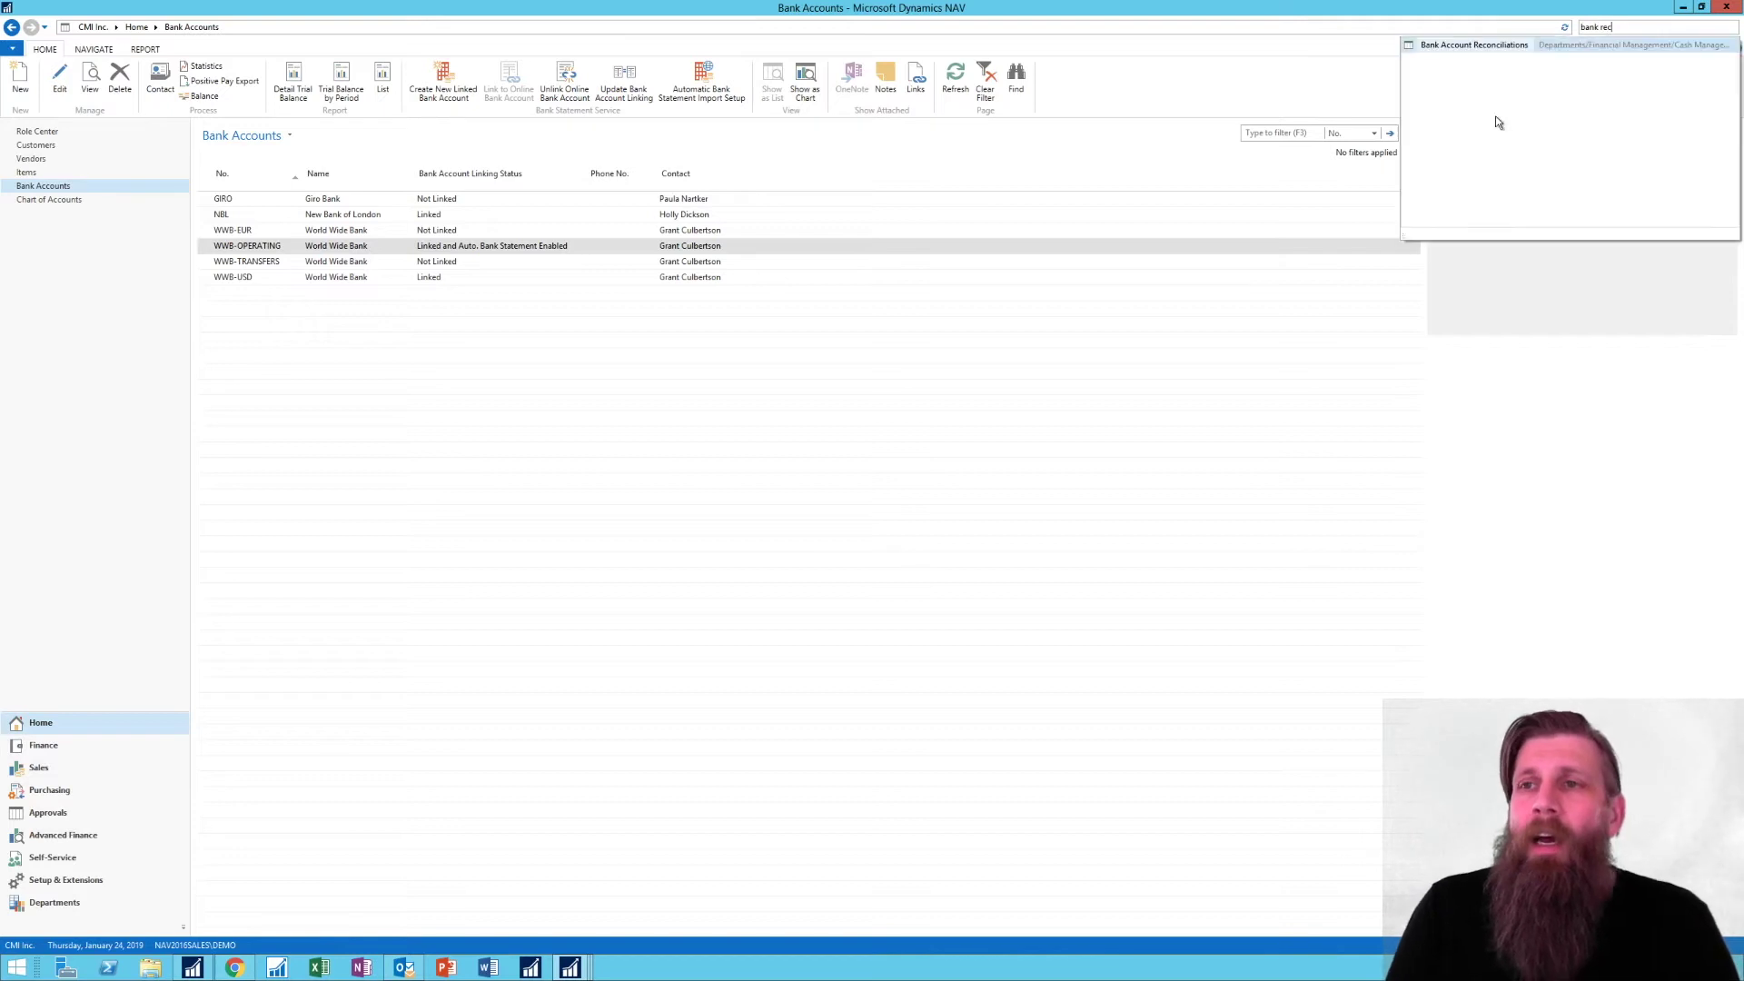
left_click(1445, 47)
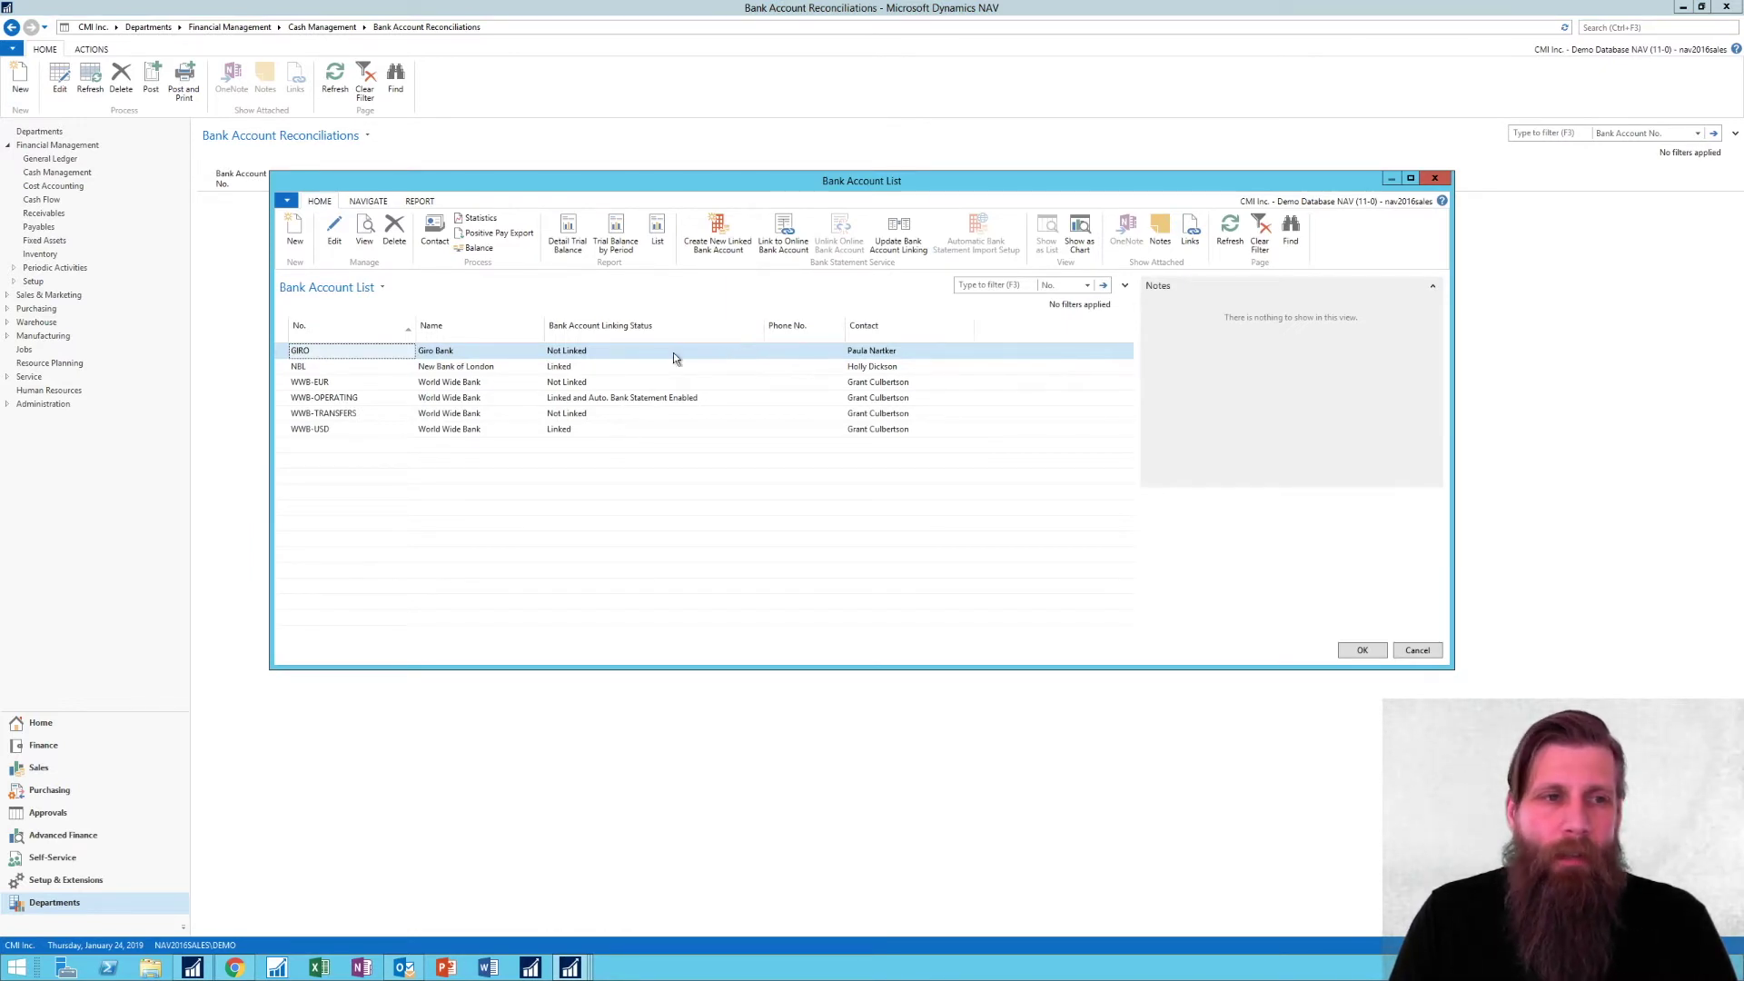
left_click(331, 428)
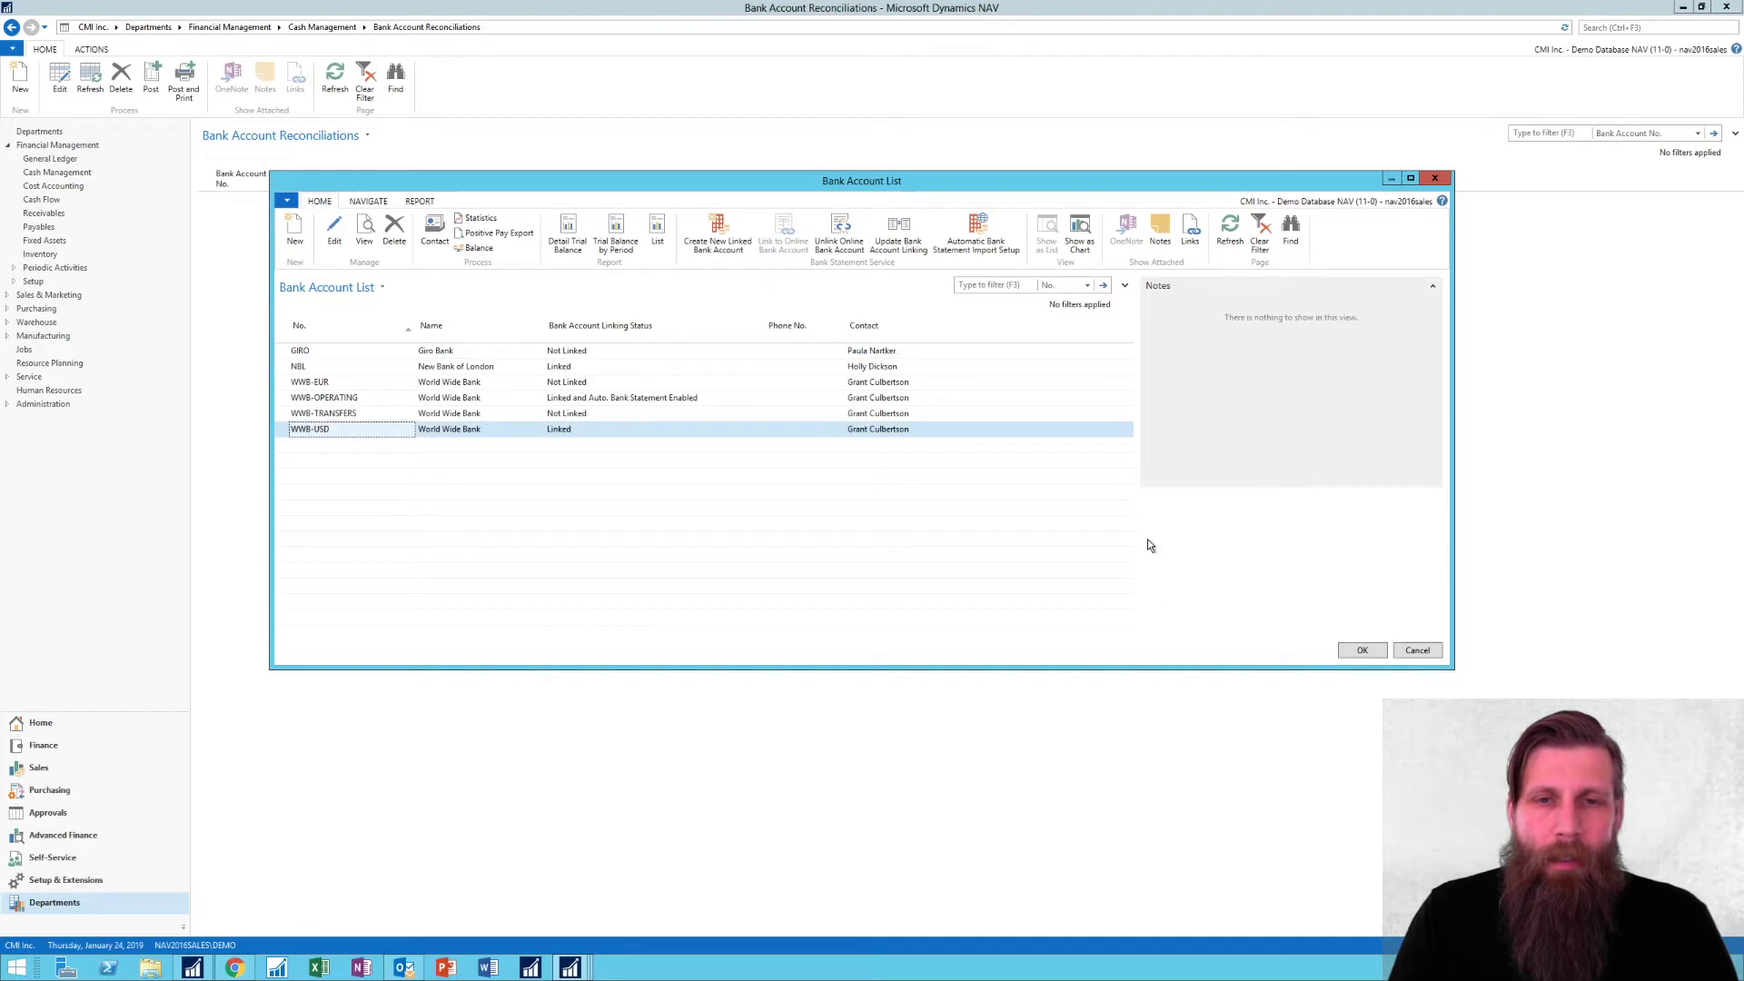
left_click(1358, 650)
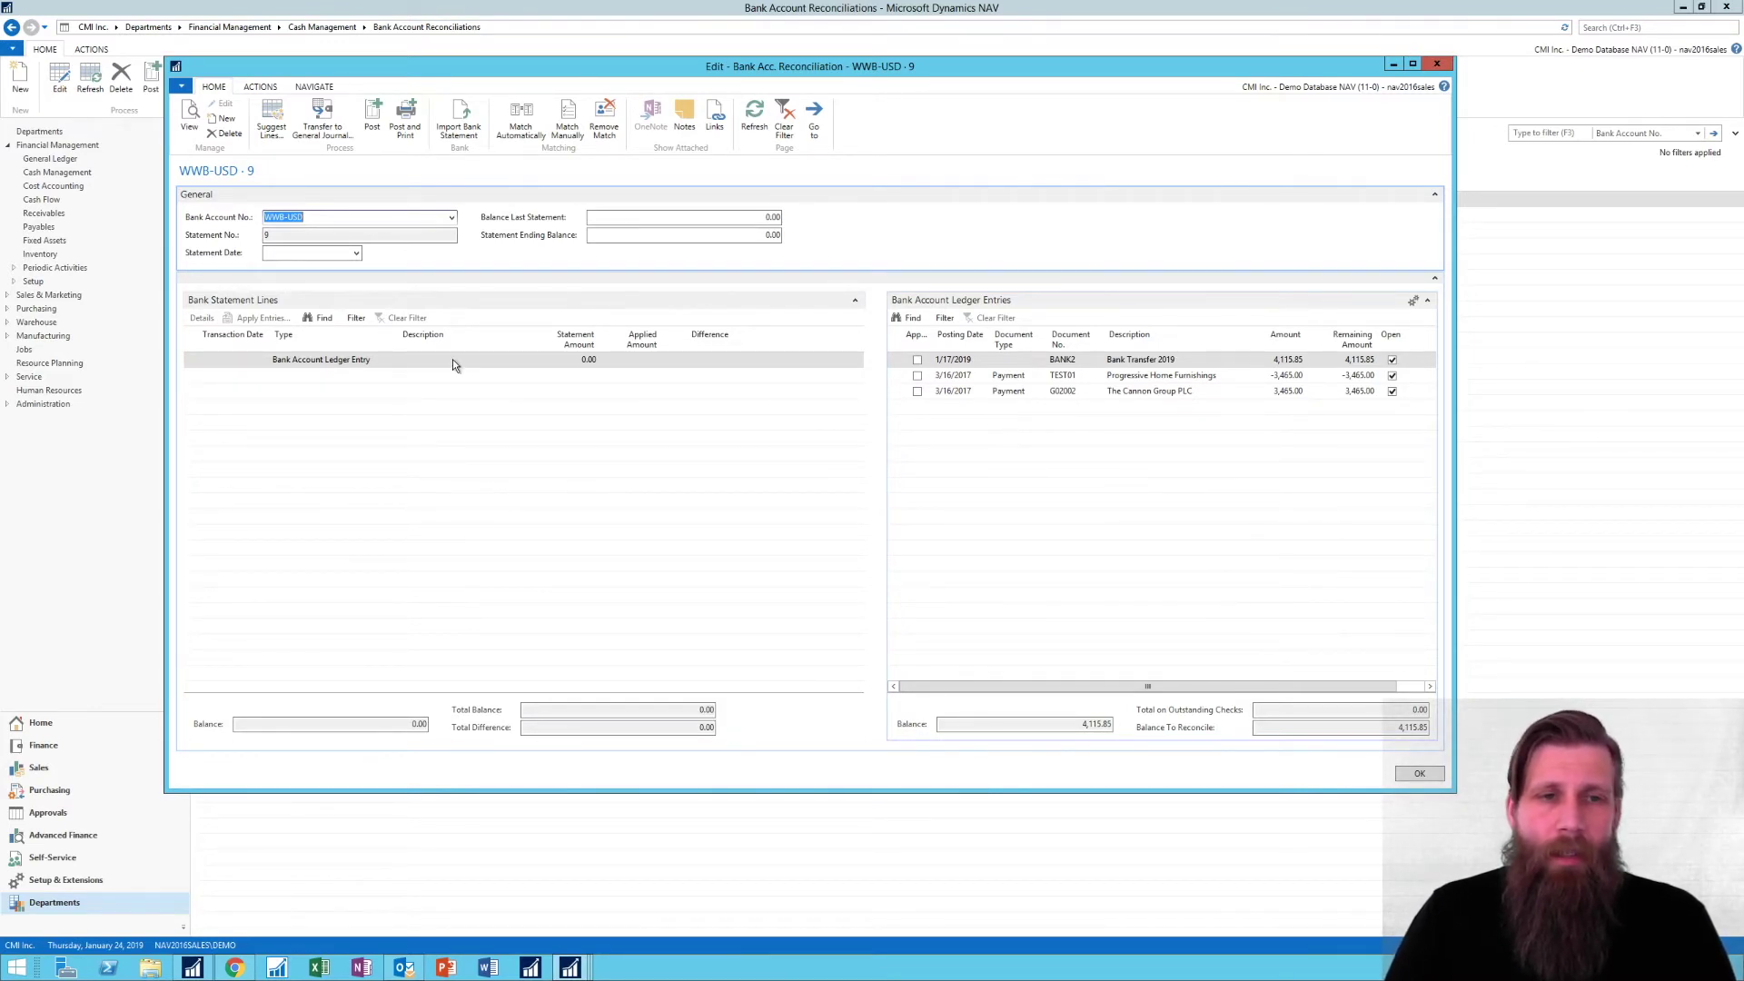
Import the bank statement into WWB-USD-9 after adjusting the From Date
left_click(427, 363)
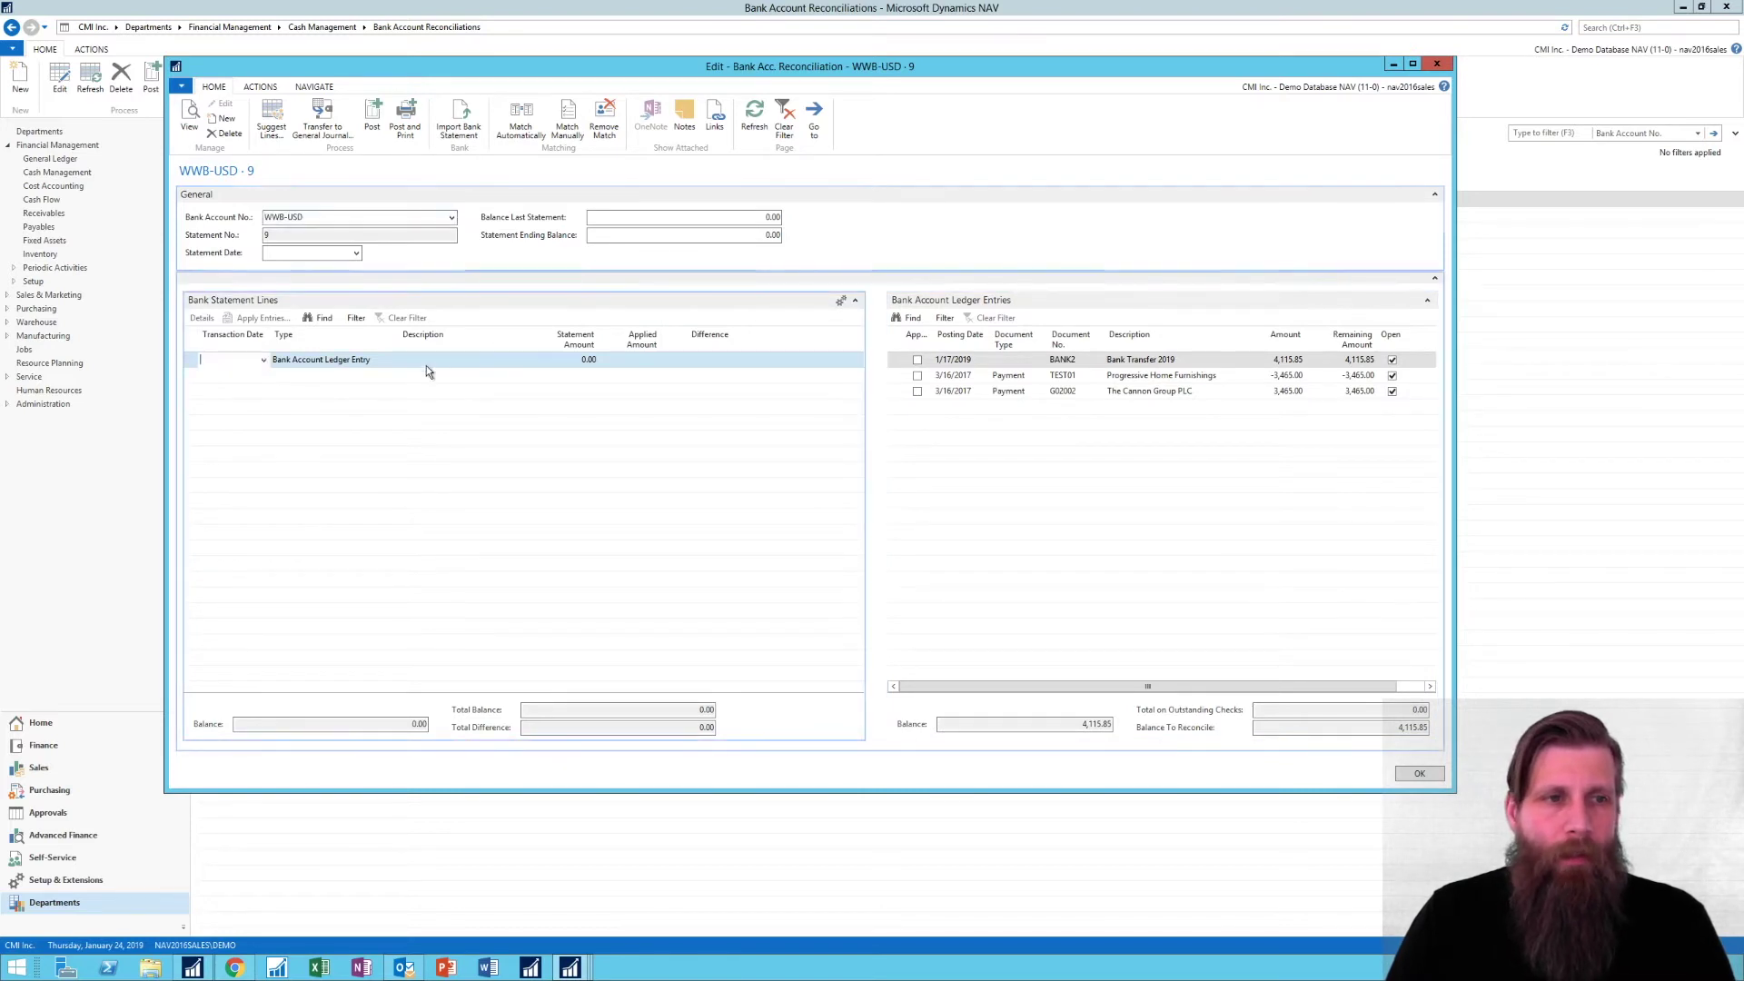
left_click(458, 126)
left_click(911, 414)
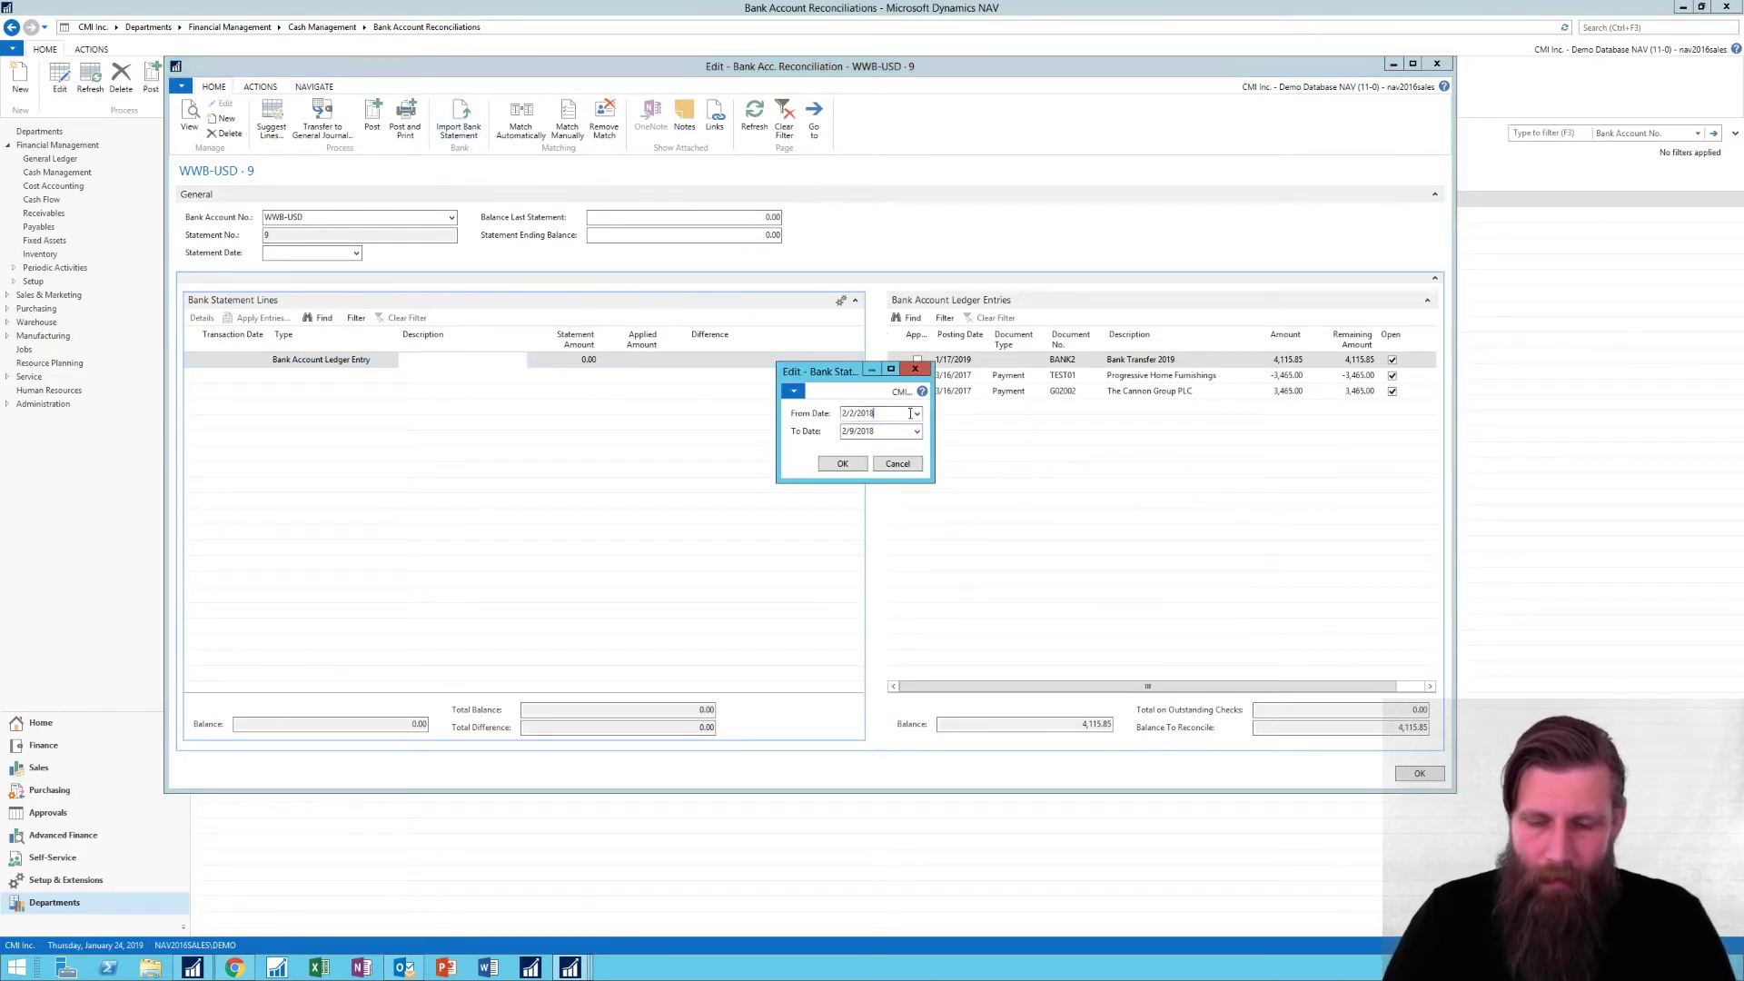
left_click(842, 464)
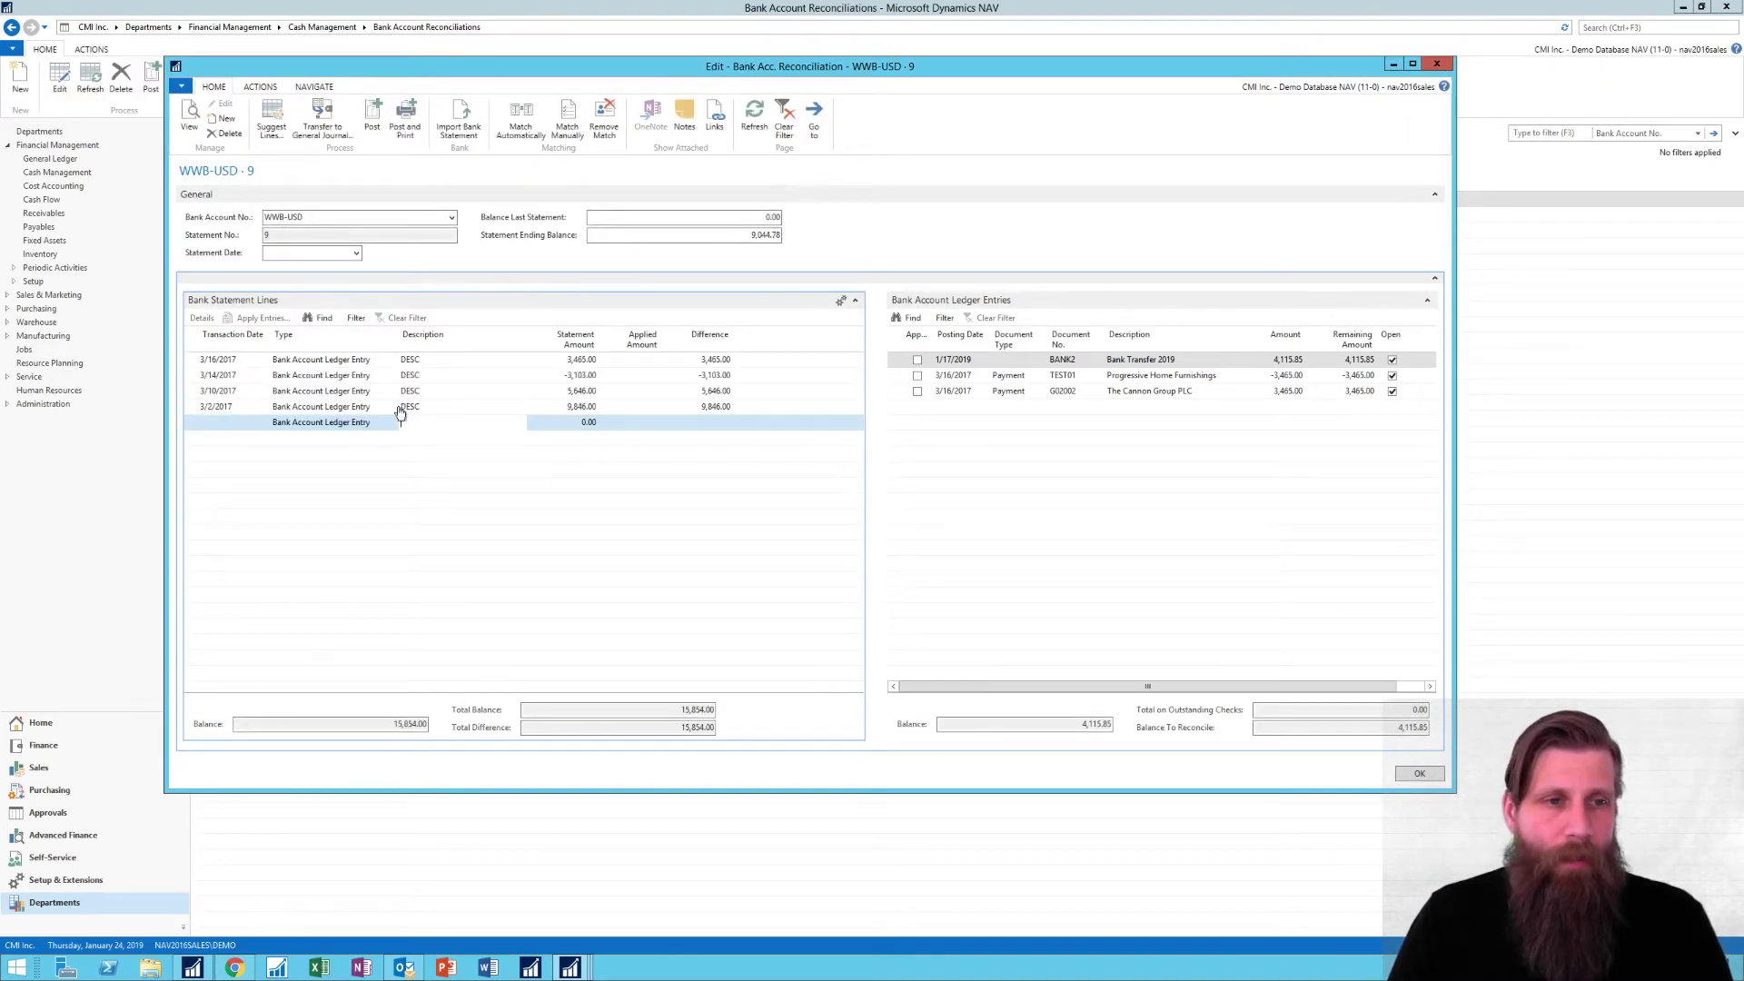
Select the 3/10/2017 statement line and ledger entry G02002 for matching
left_click(397, 403)
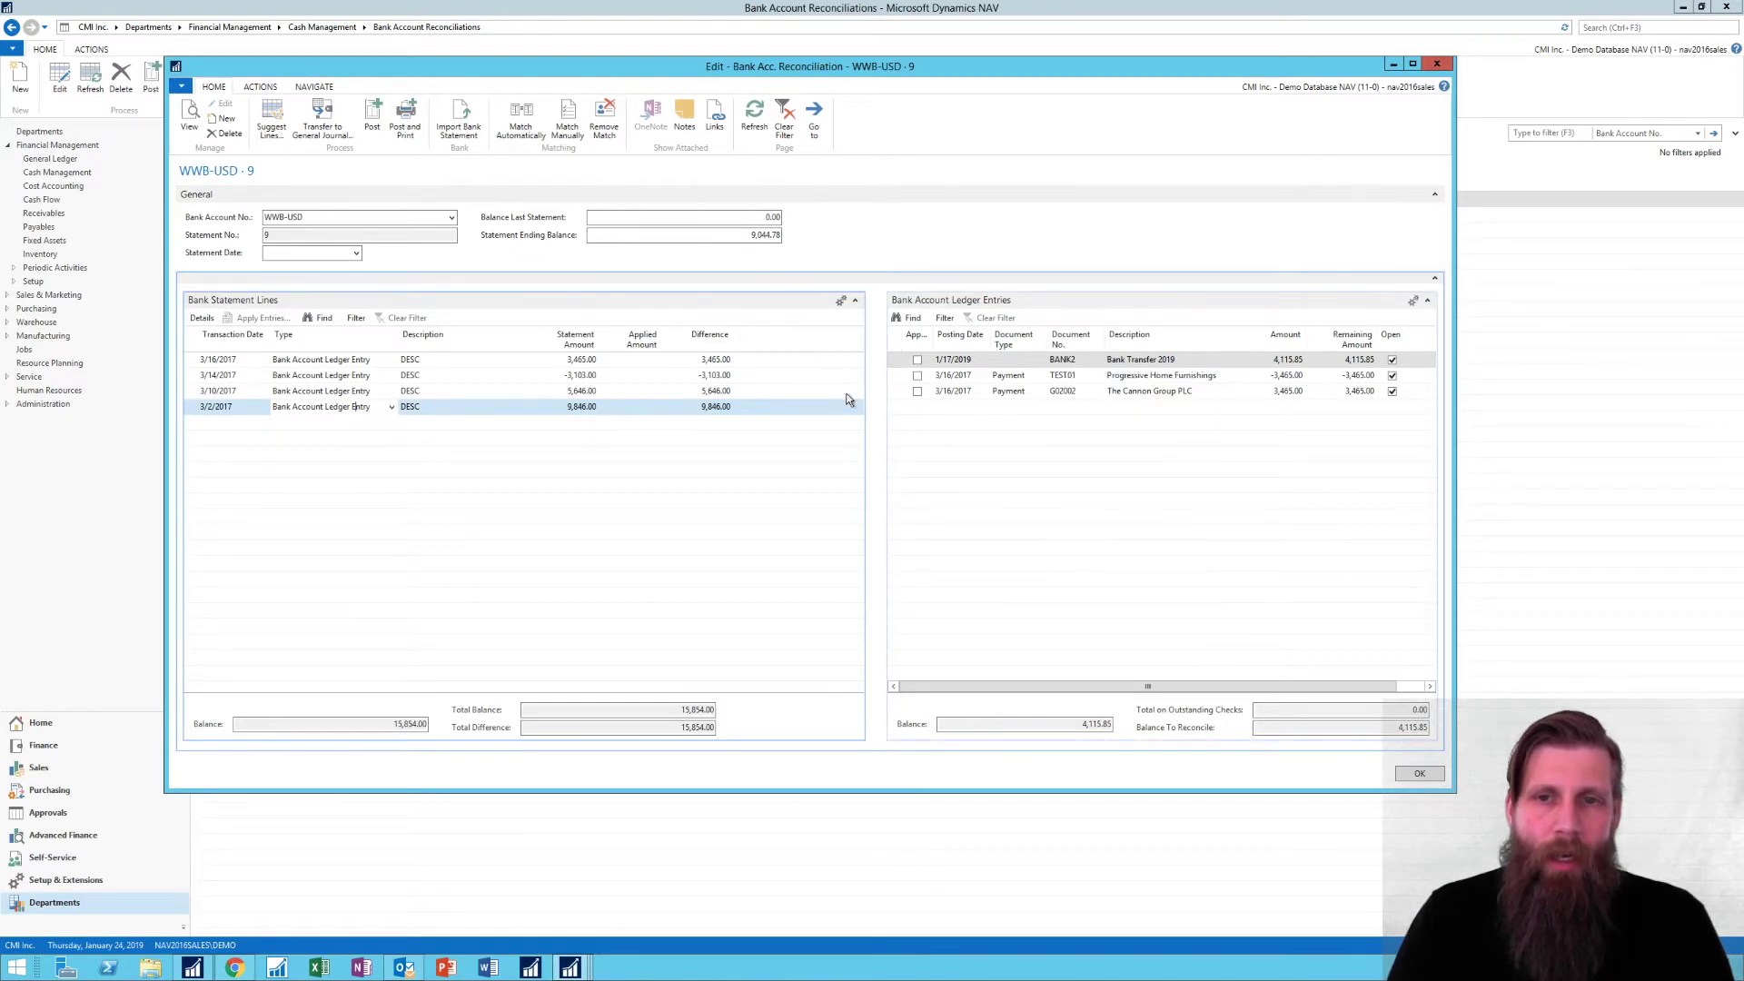
left_click(591, 392)
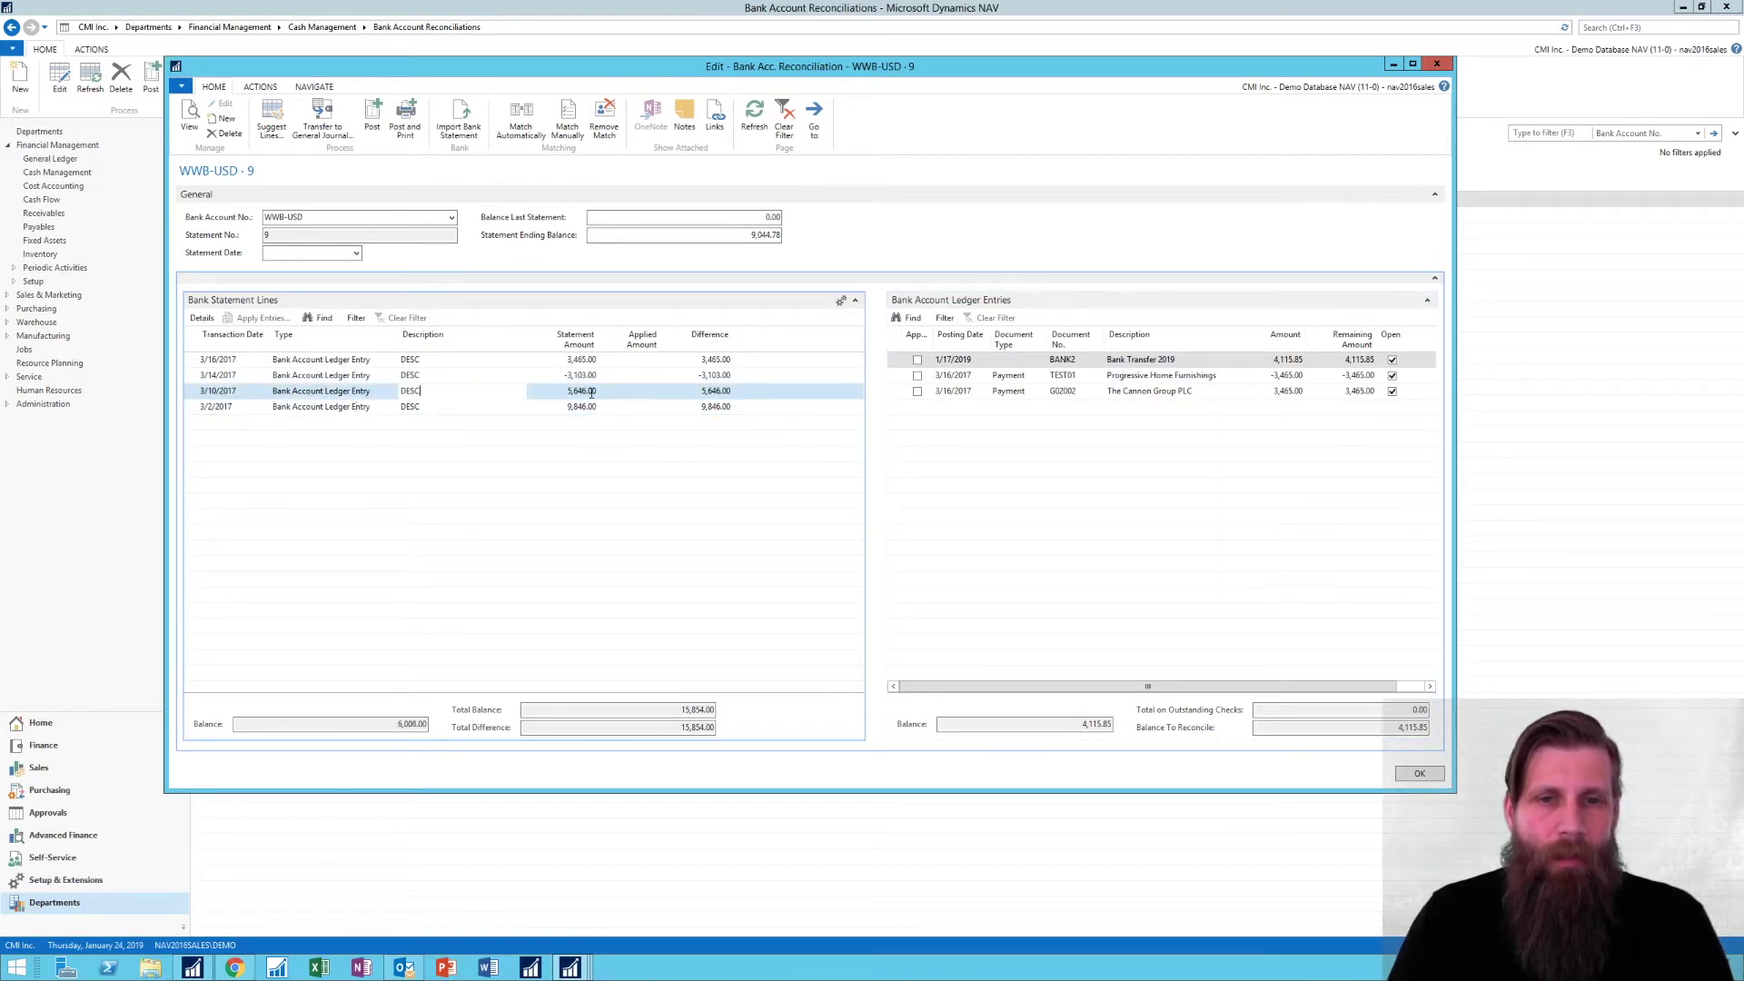
left_click(1097, 391)
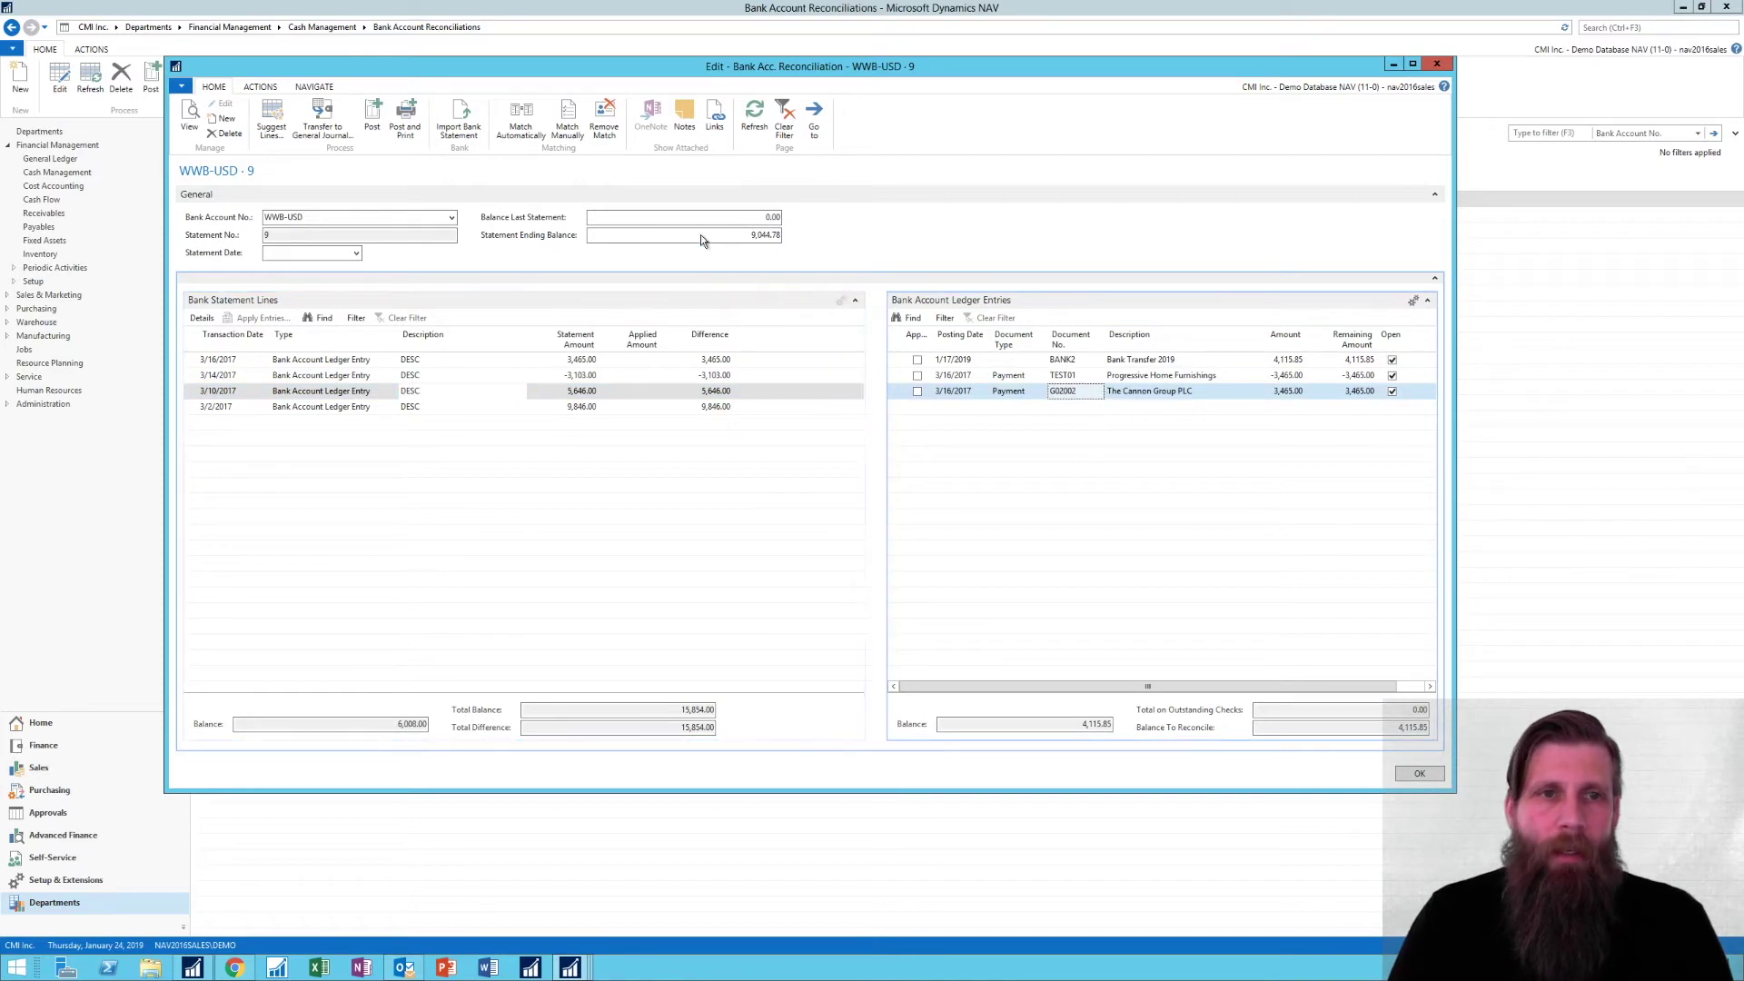
Match the 3/10/2017 line to G02002, undo that match, and start automatic matching
left_click(567, 118)
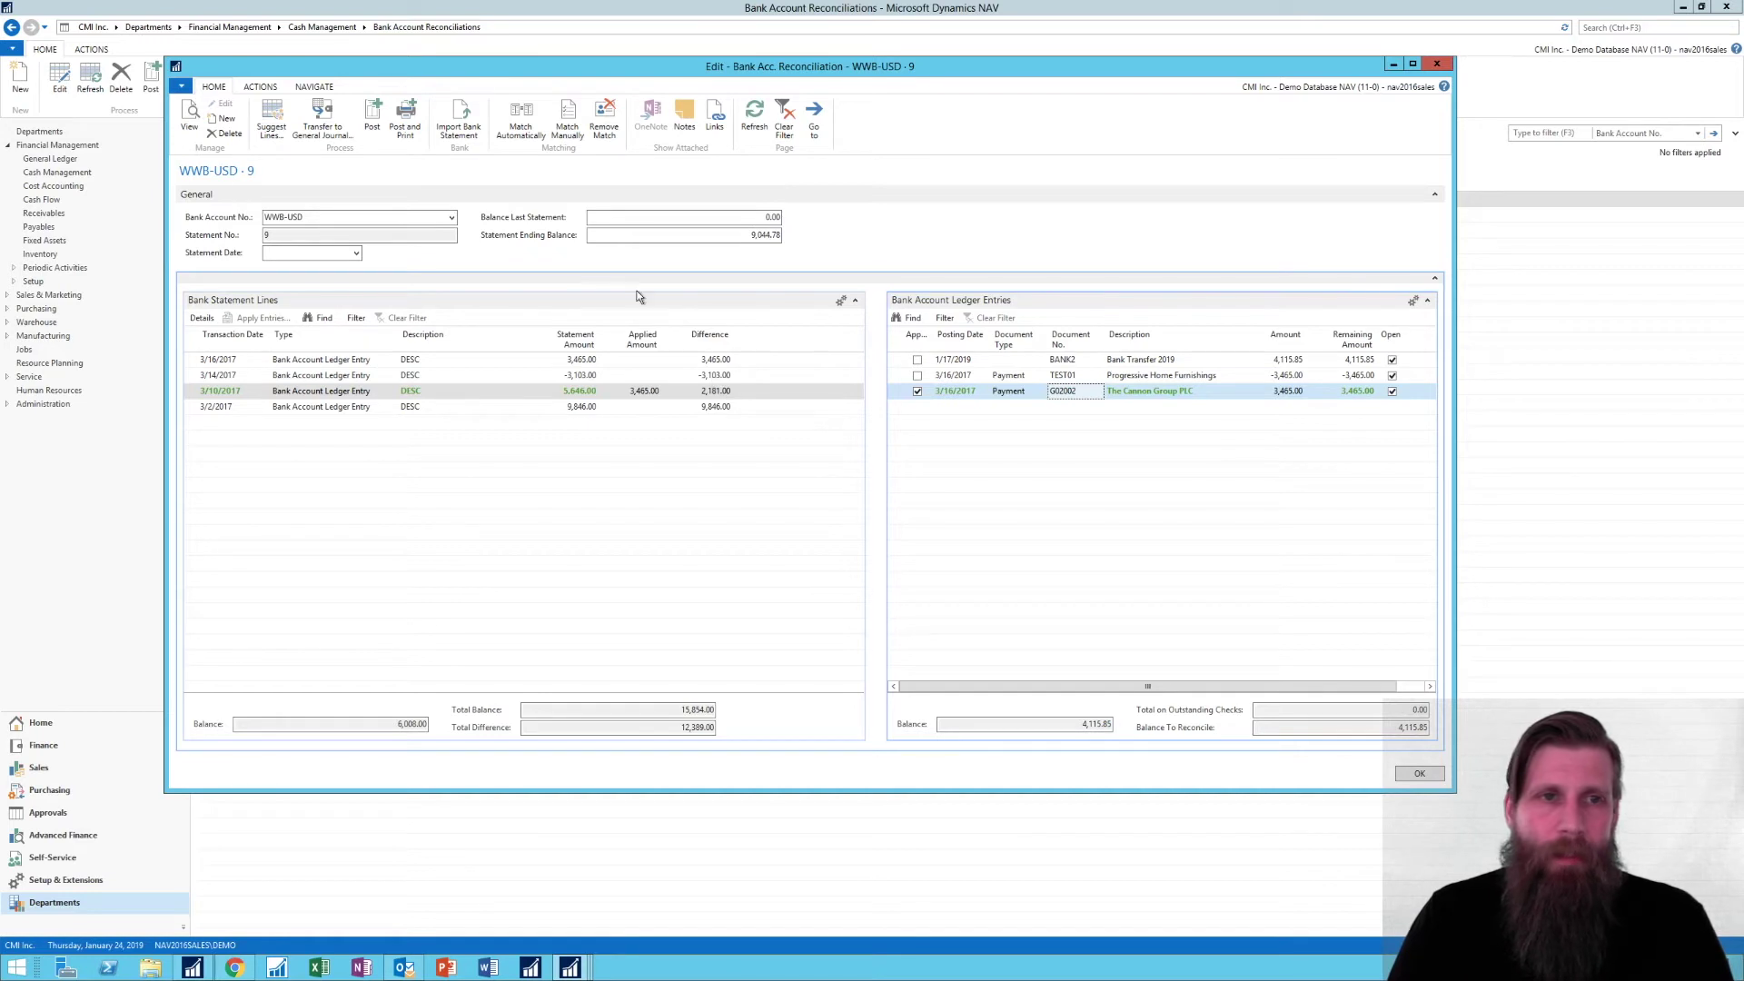
left_click(604, 118)
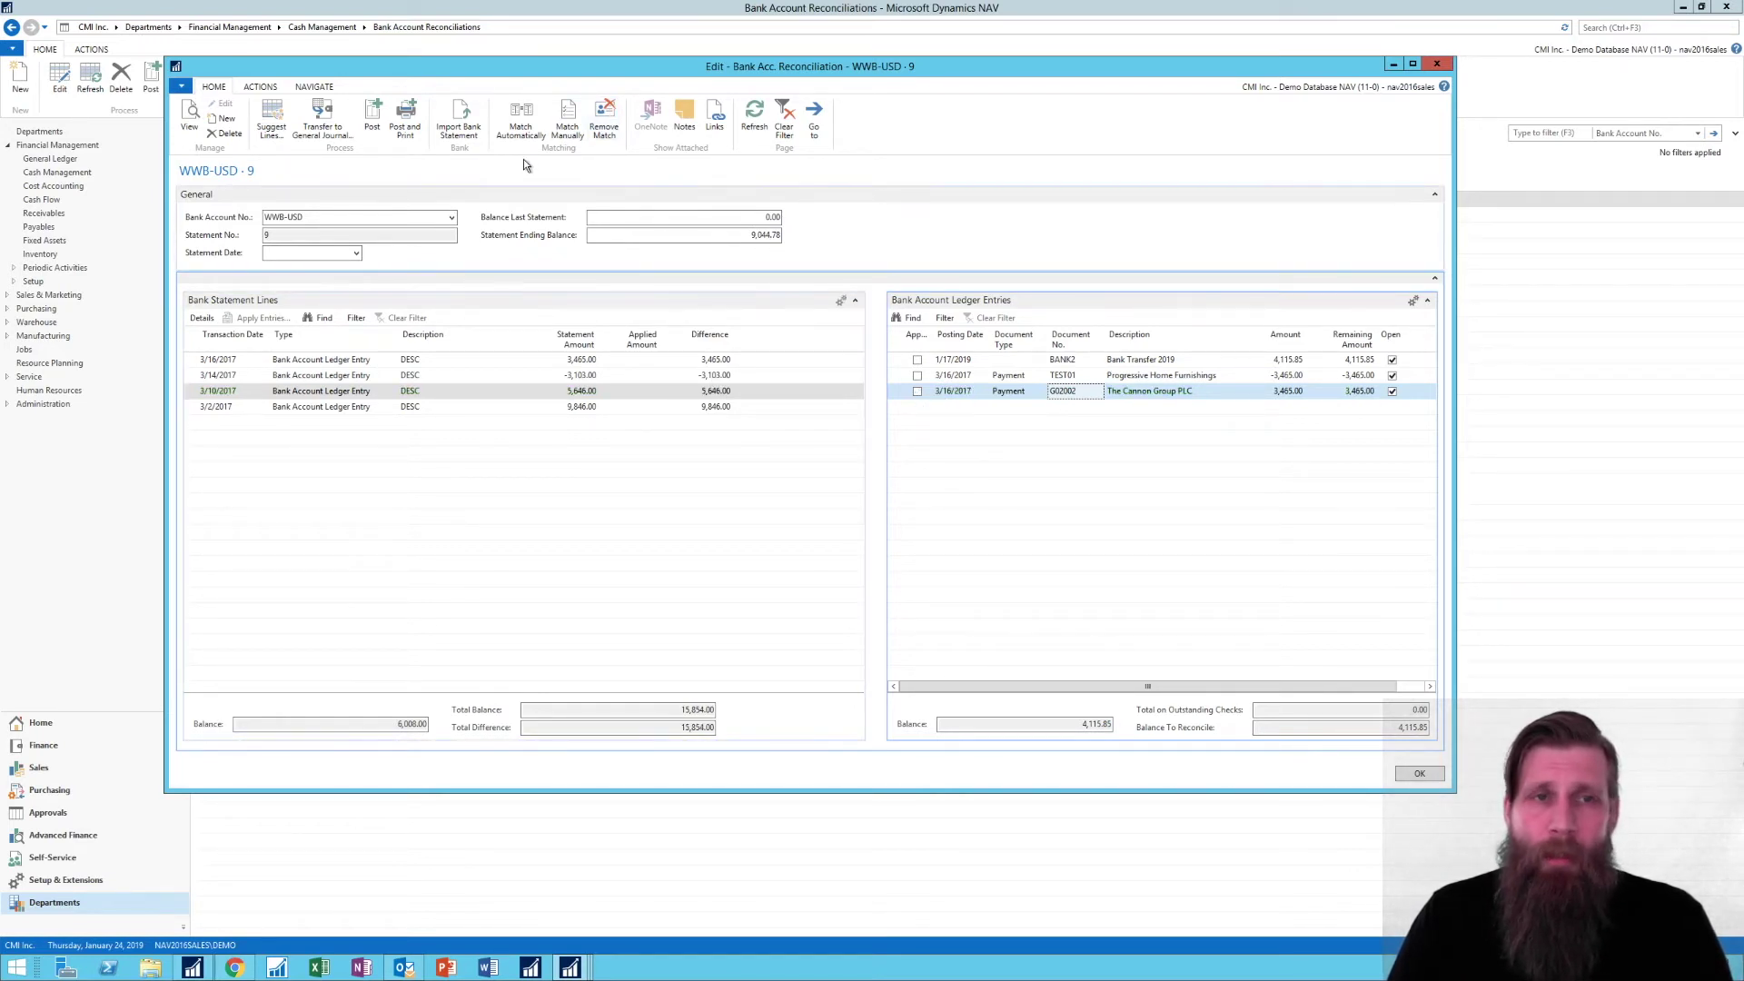
left_click(522, 113)
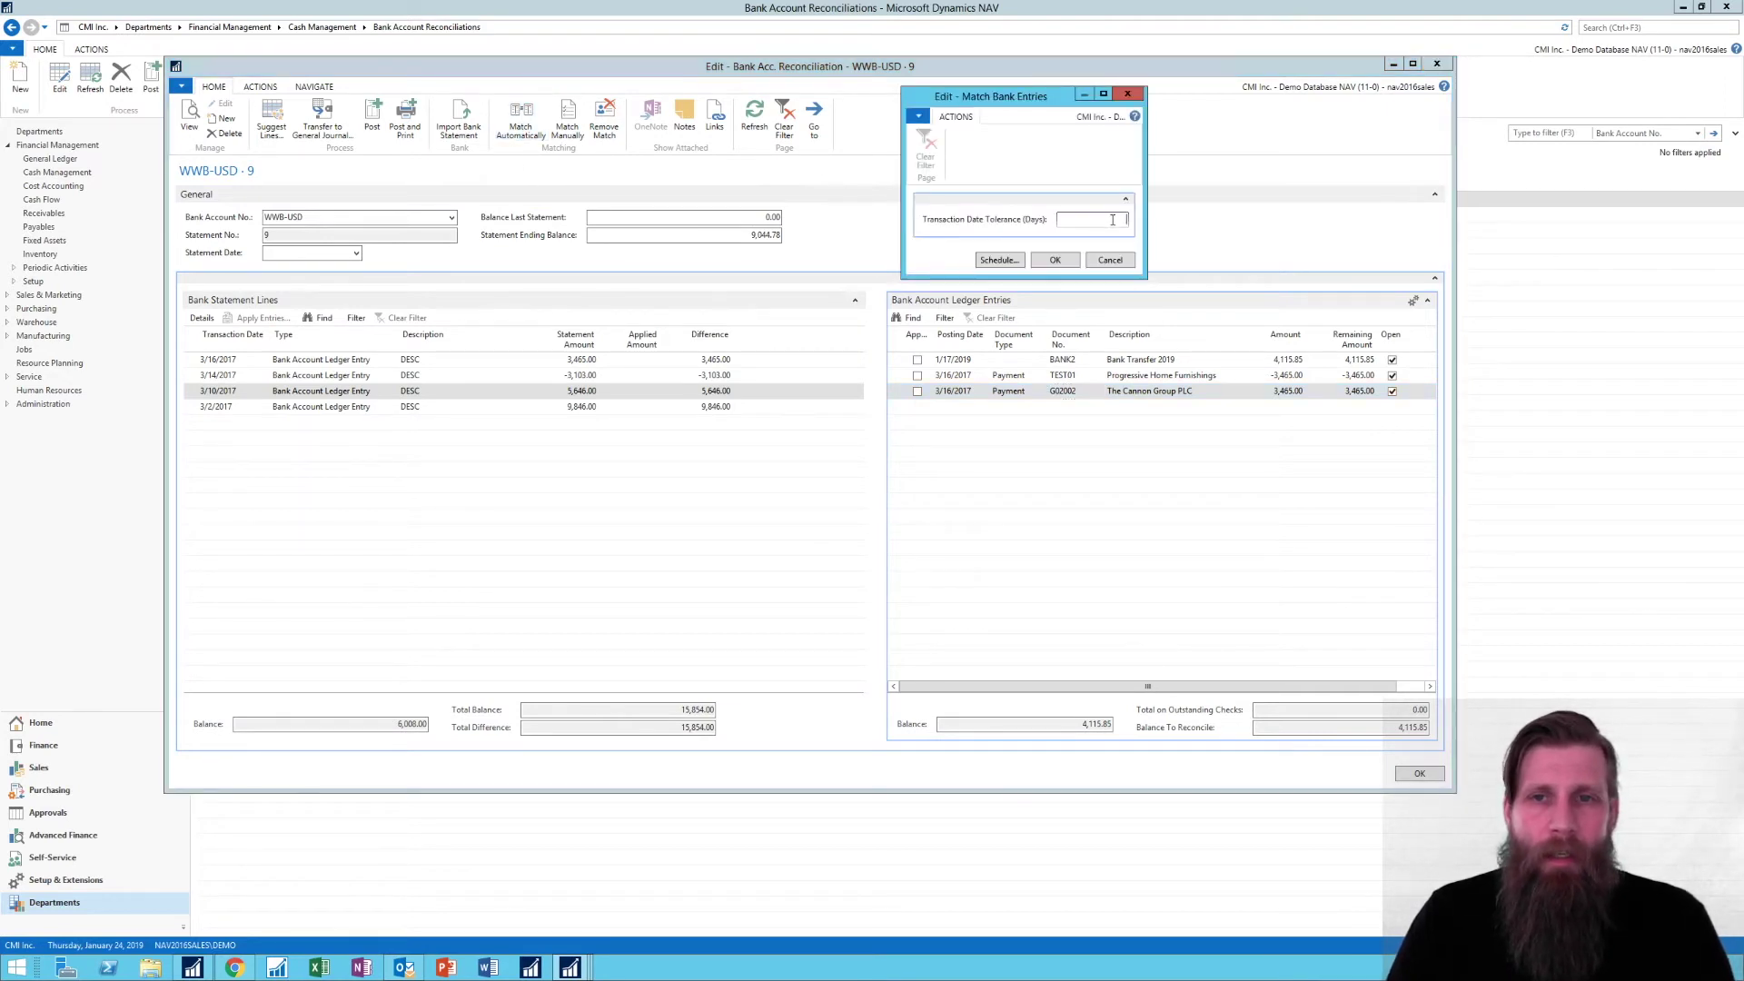
Run automatic matching with a 1-day tolerance, matching the 3,465.00 line to G02002
left_click_drag(1014, 102, 938, 109)
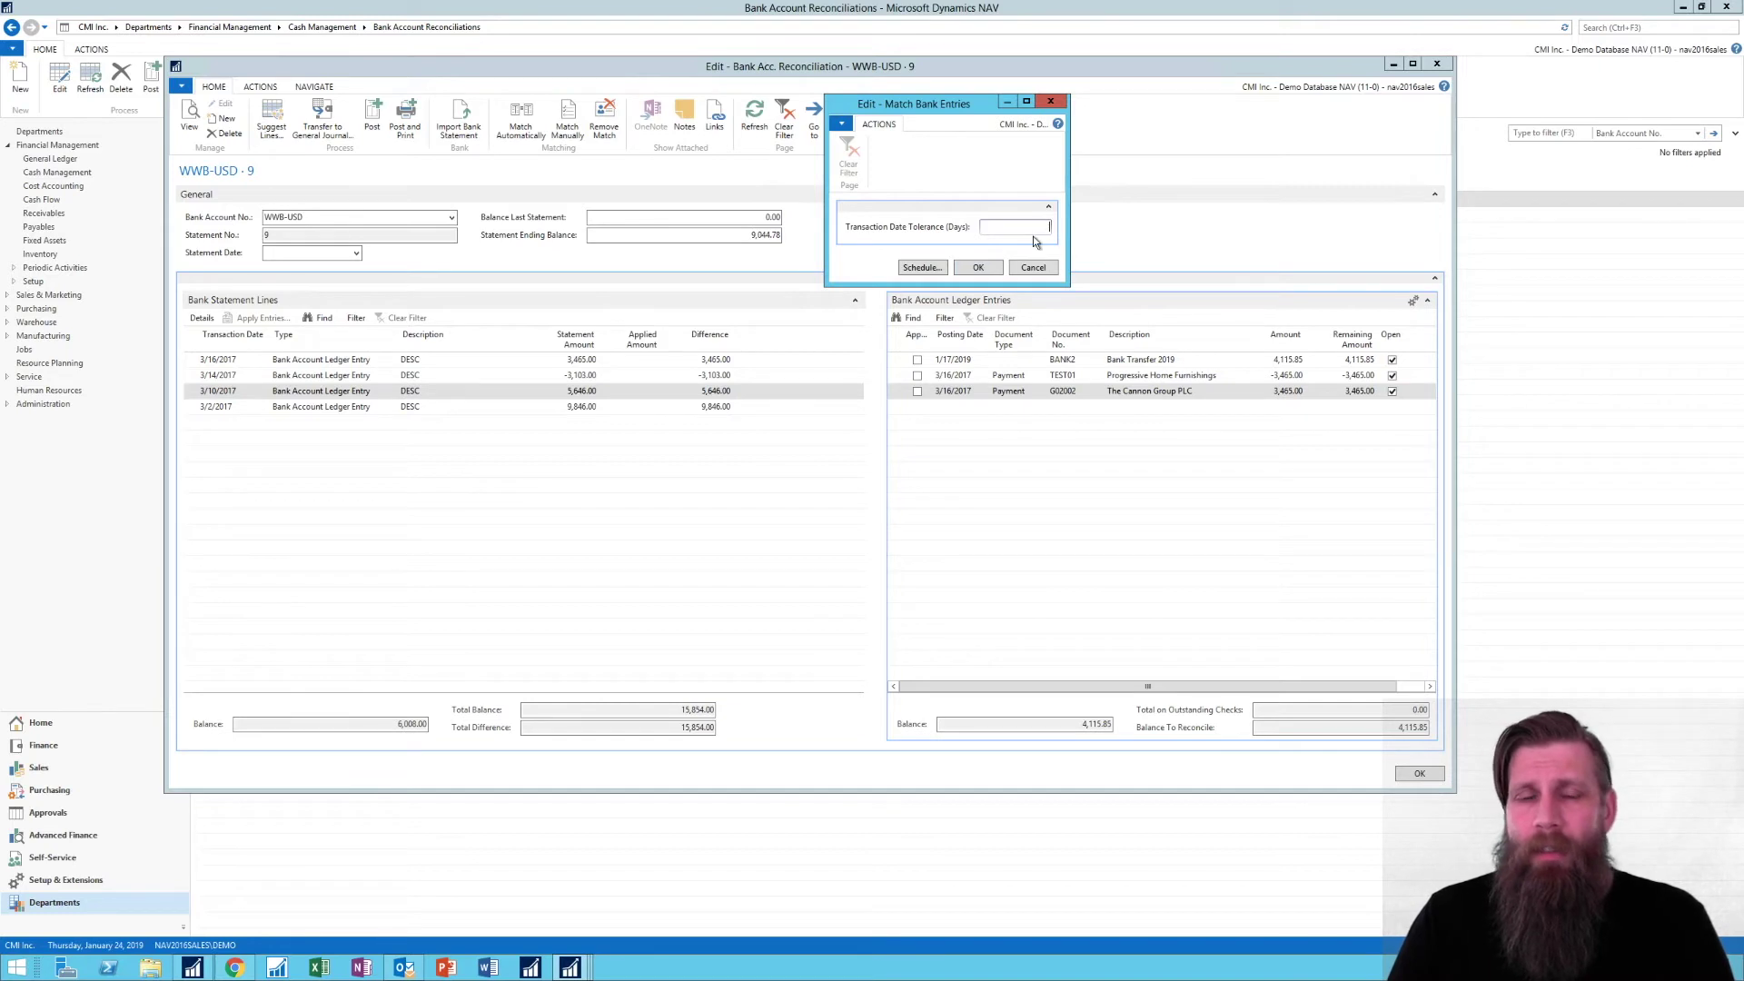
type("1")
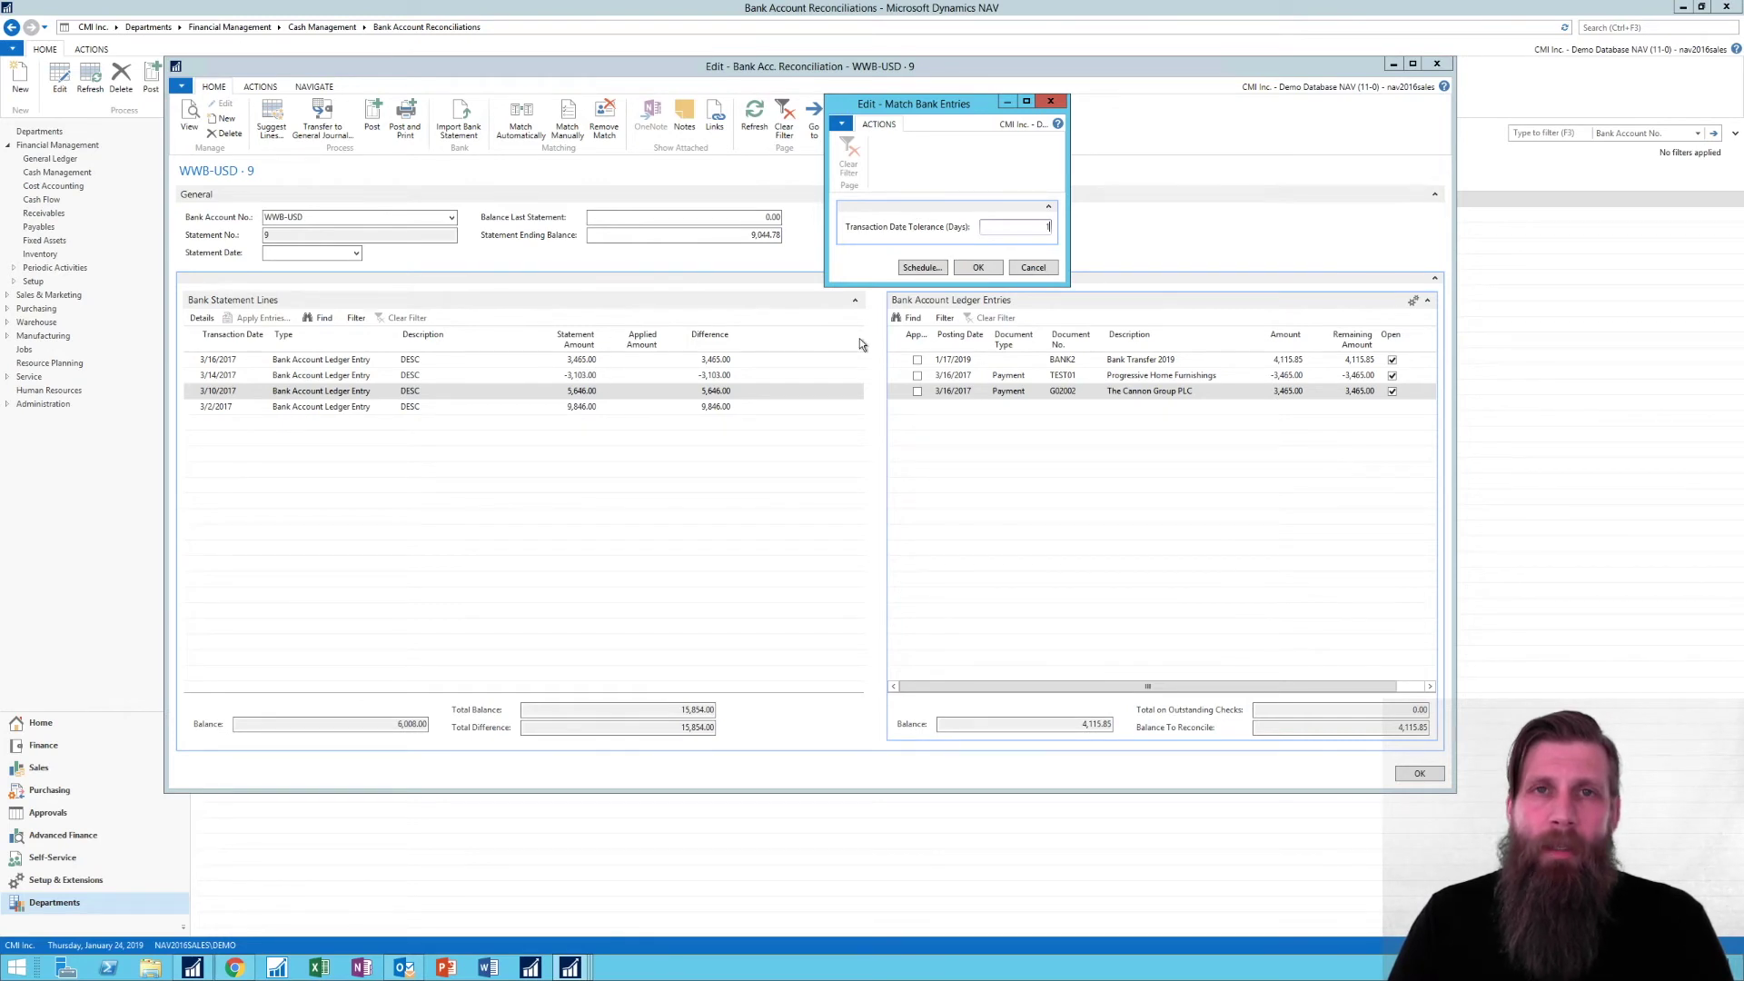
left_click(988, 269)
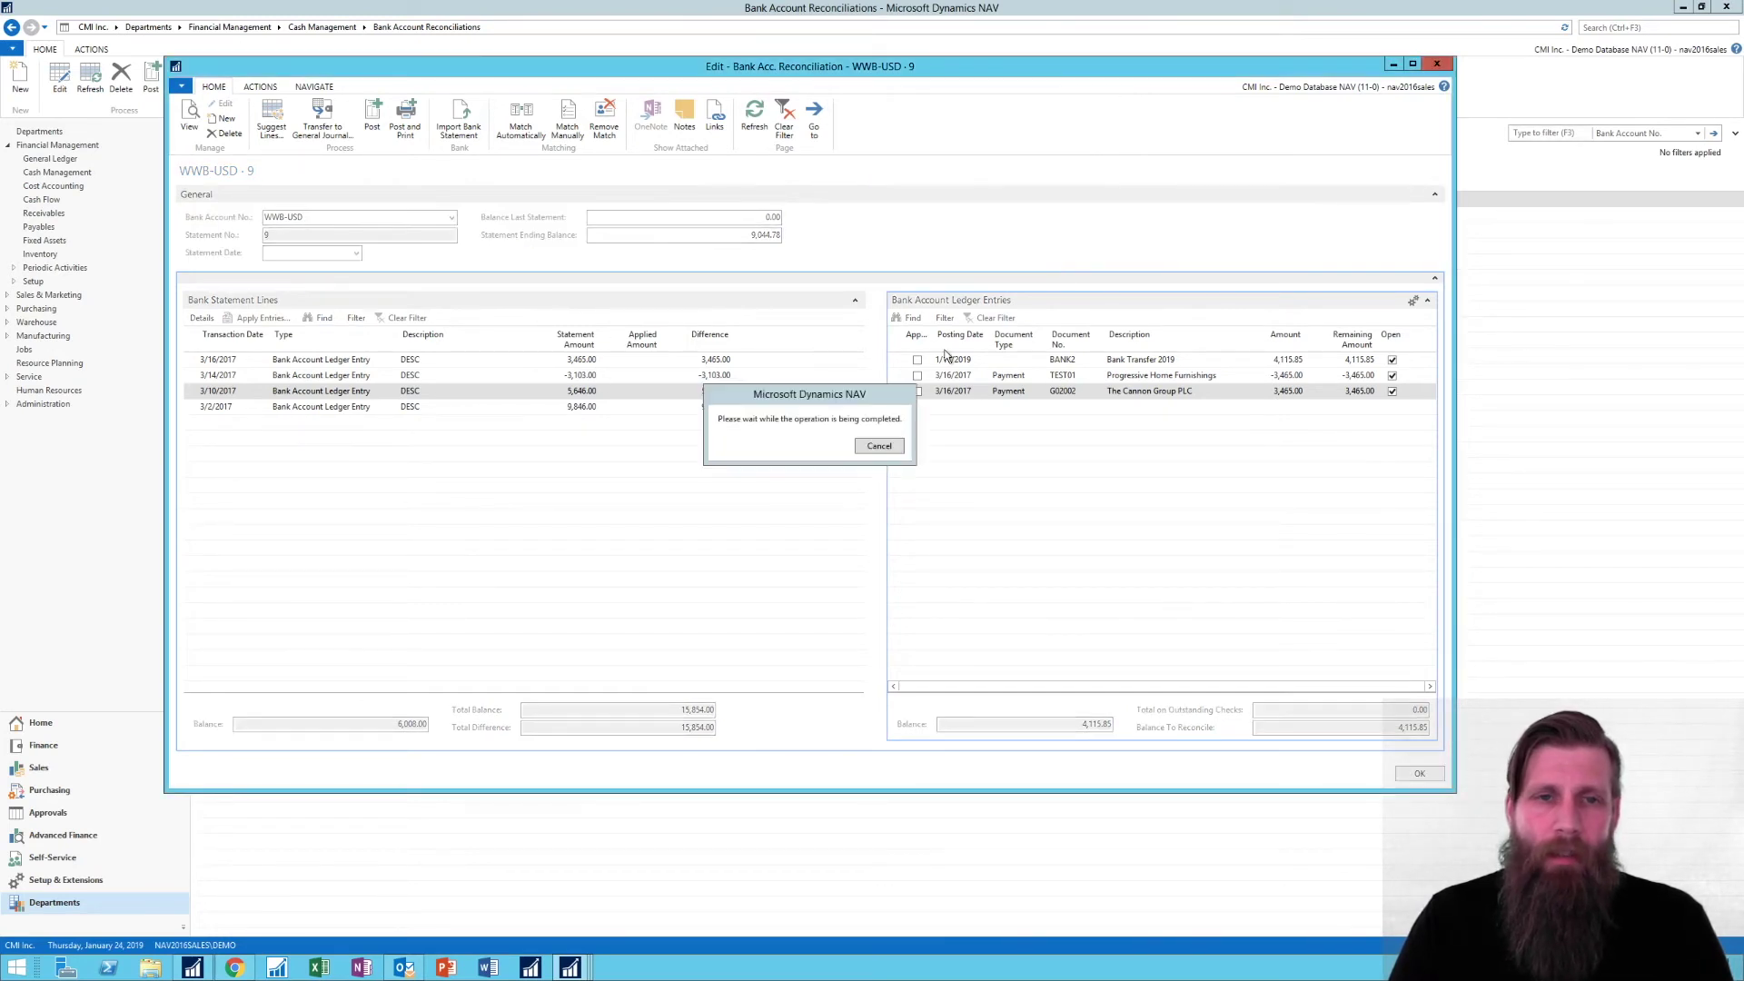
left_click(890, 455)
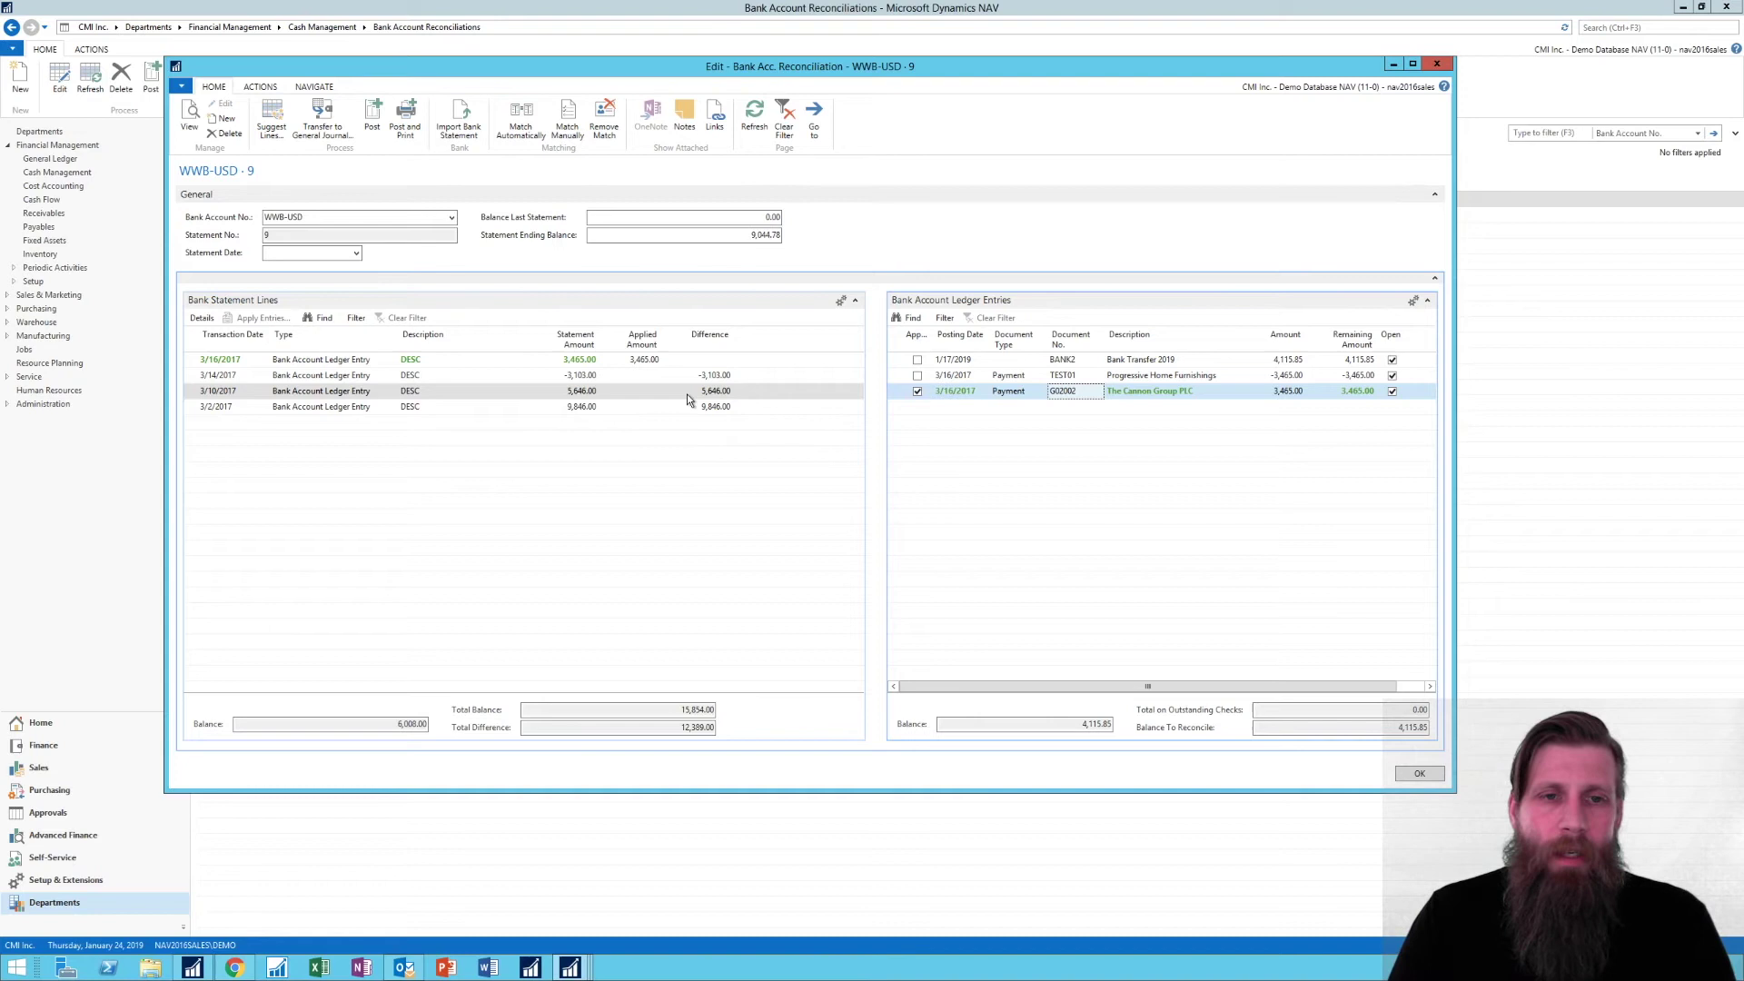
Transfer the unmatched lines to the Cash Receipt Journal and renumber them G02007 and G02008
left_click(329, 114)
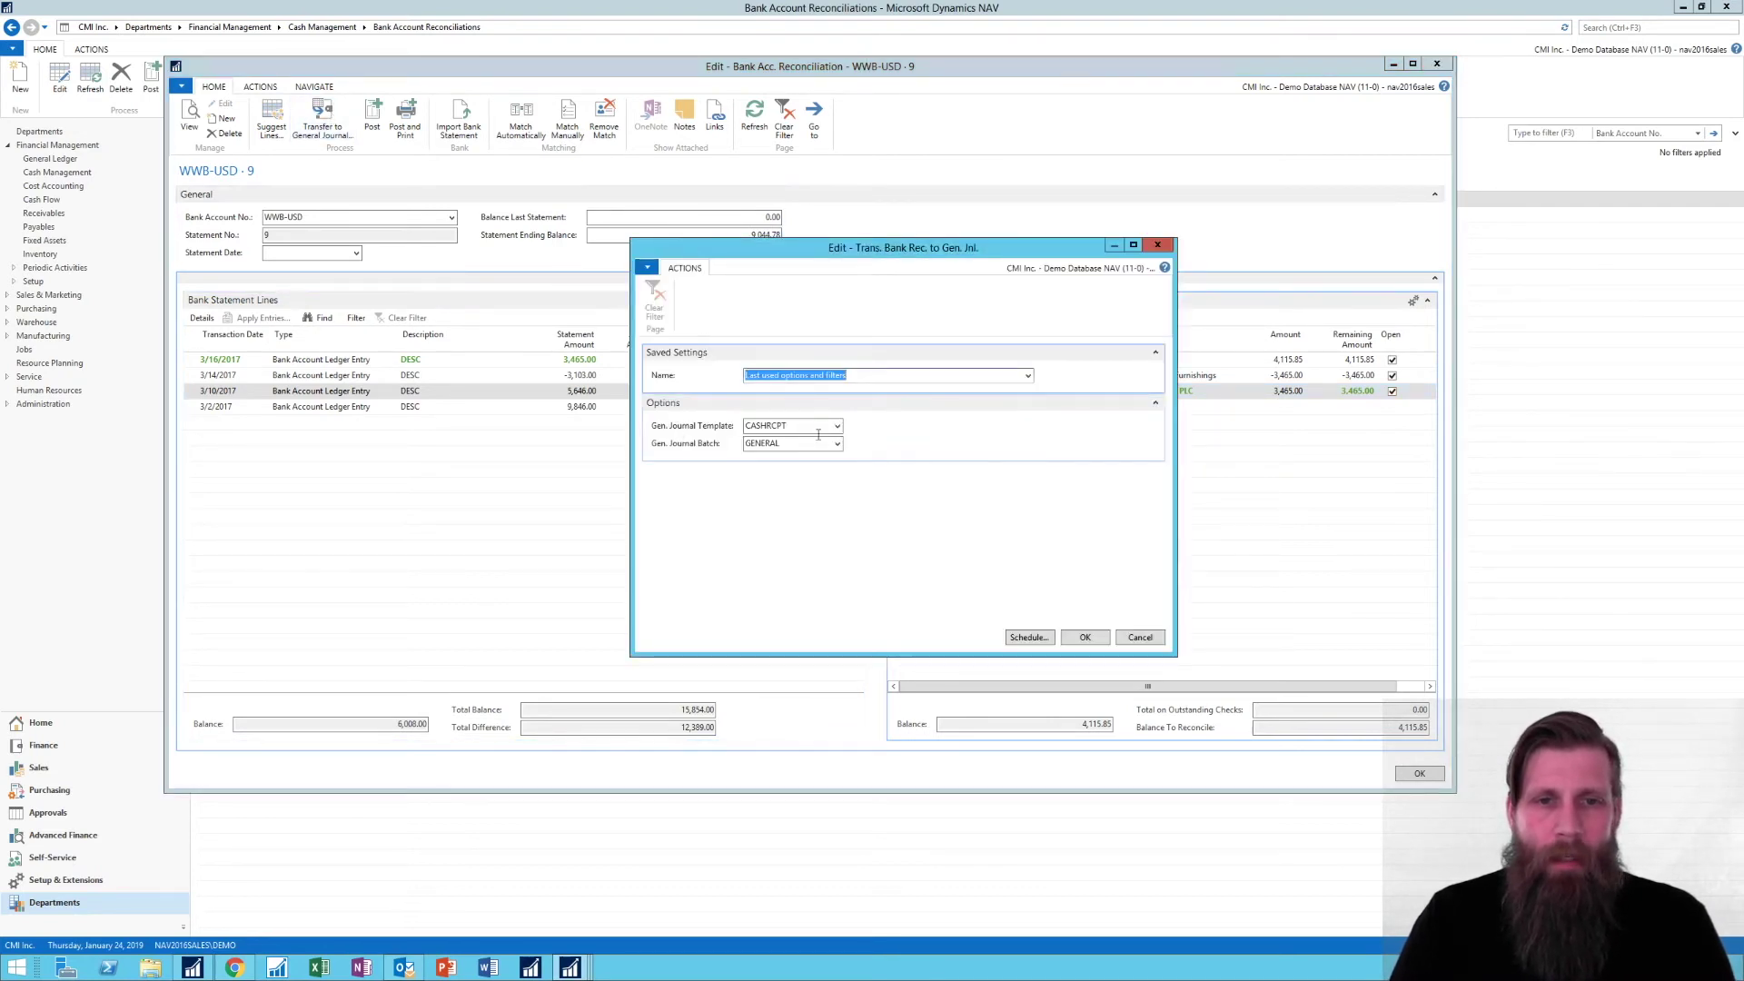
left_click(1086, 637)
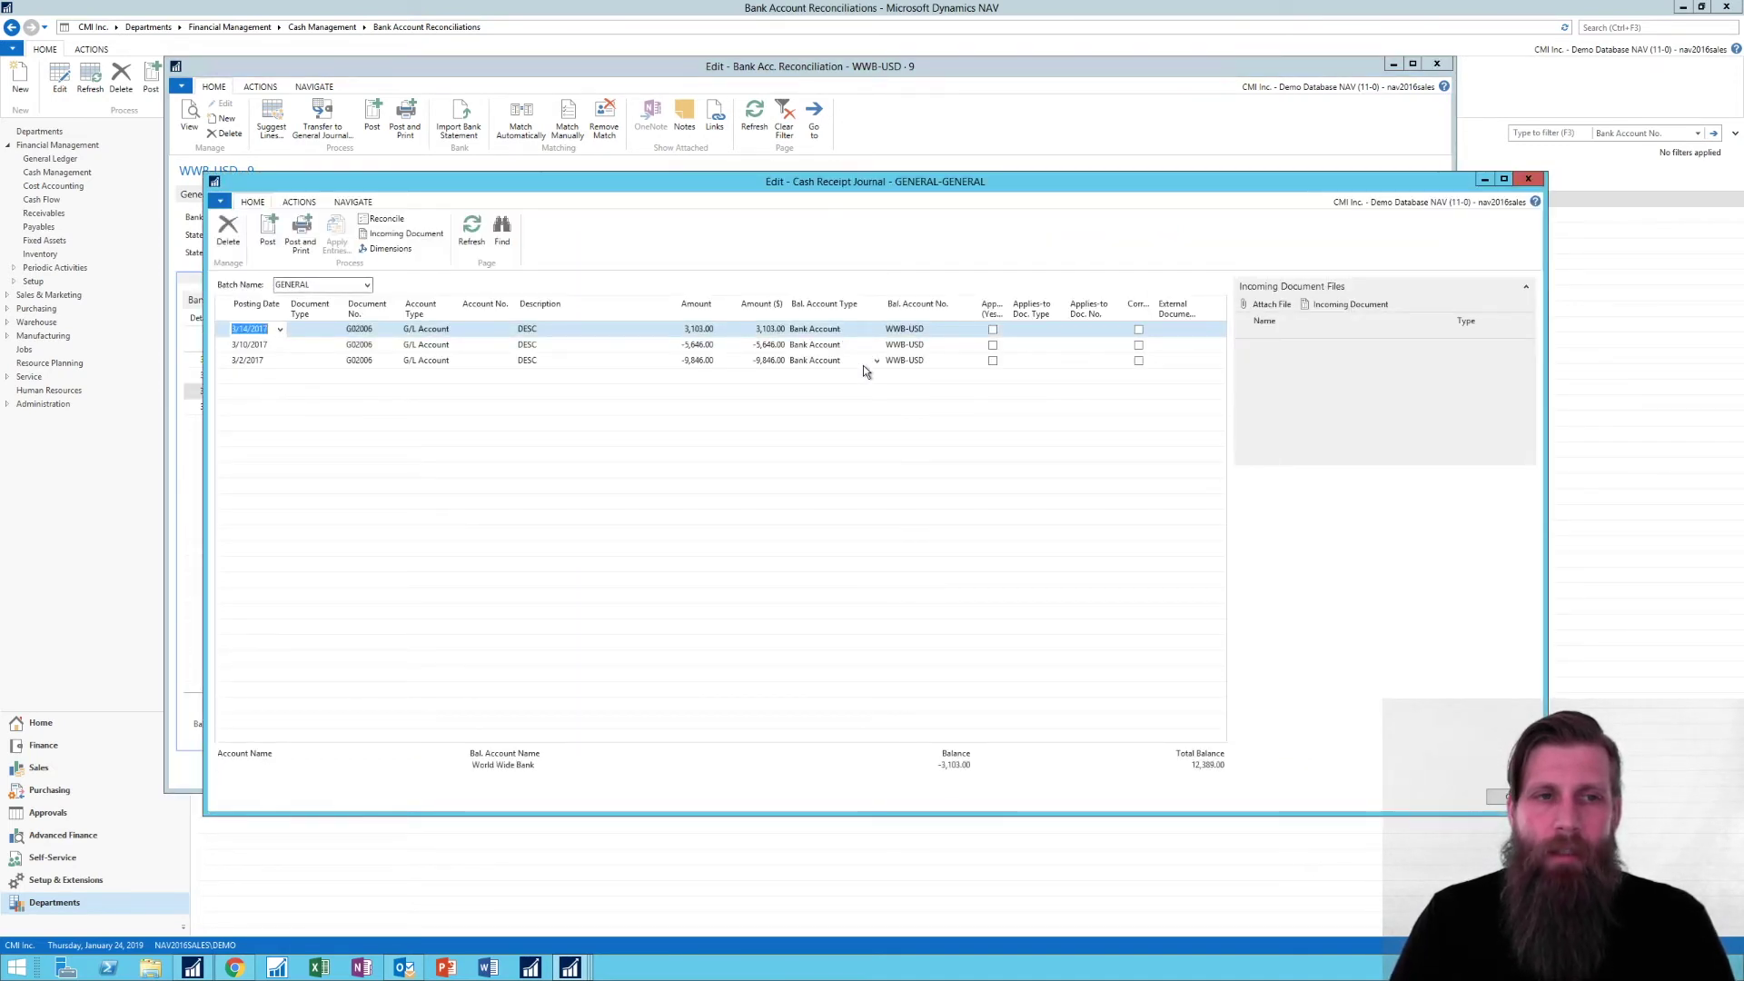
left_click(379, 347)
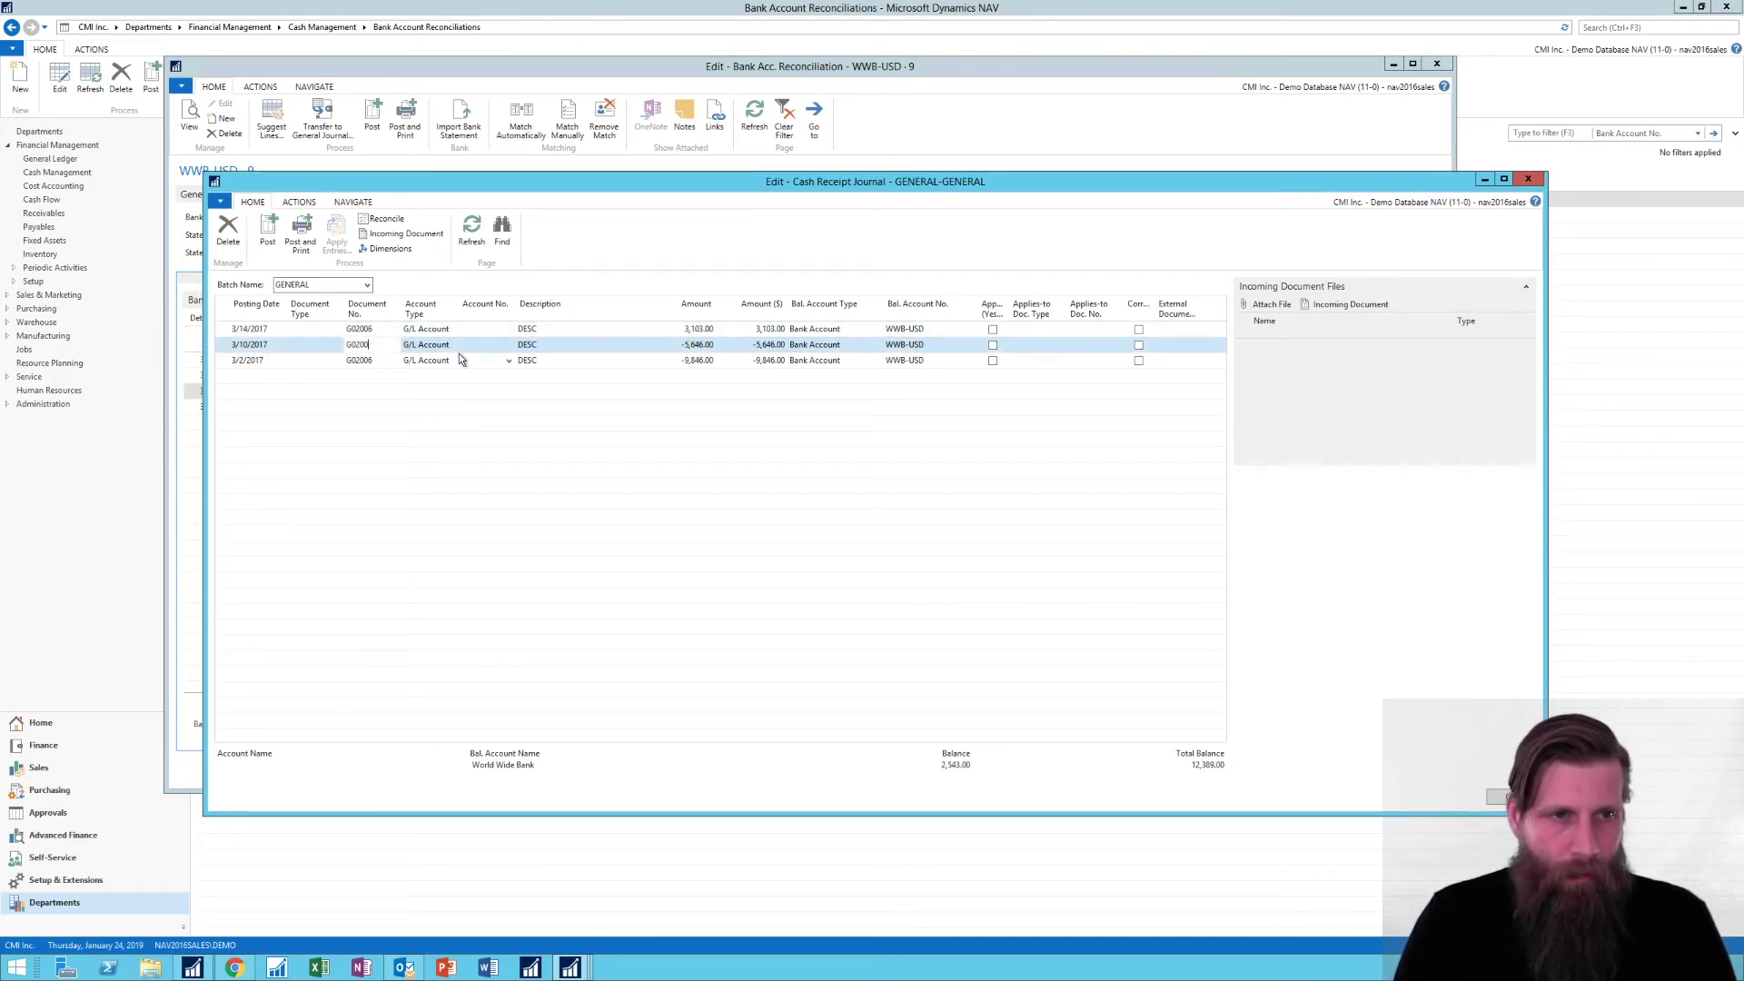
type("7")
key("Down")
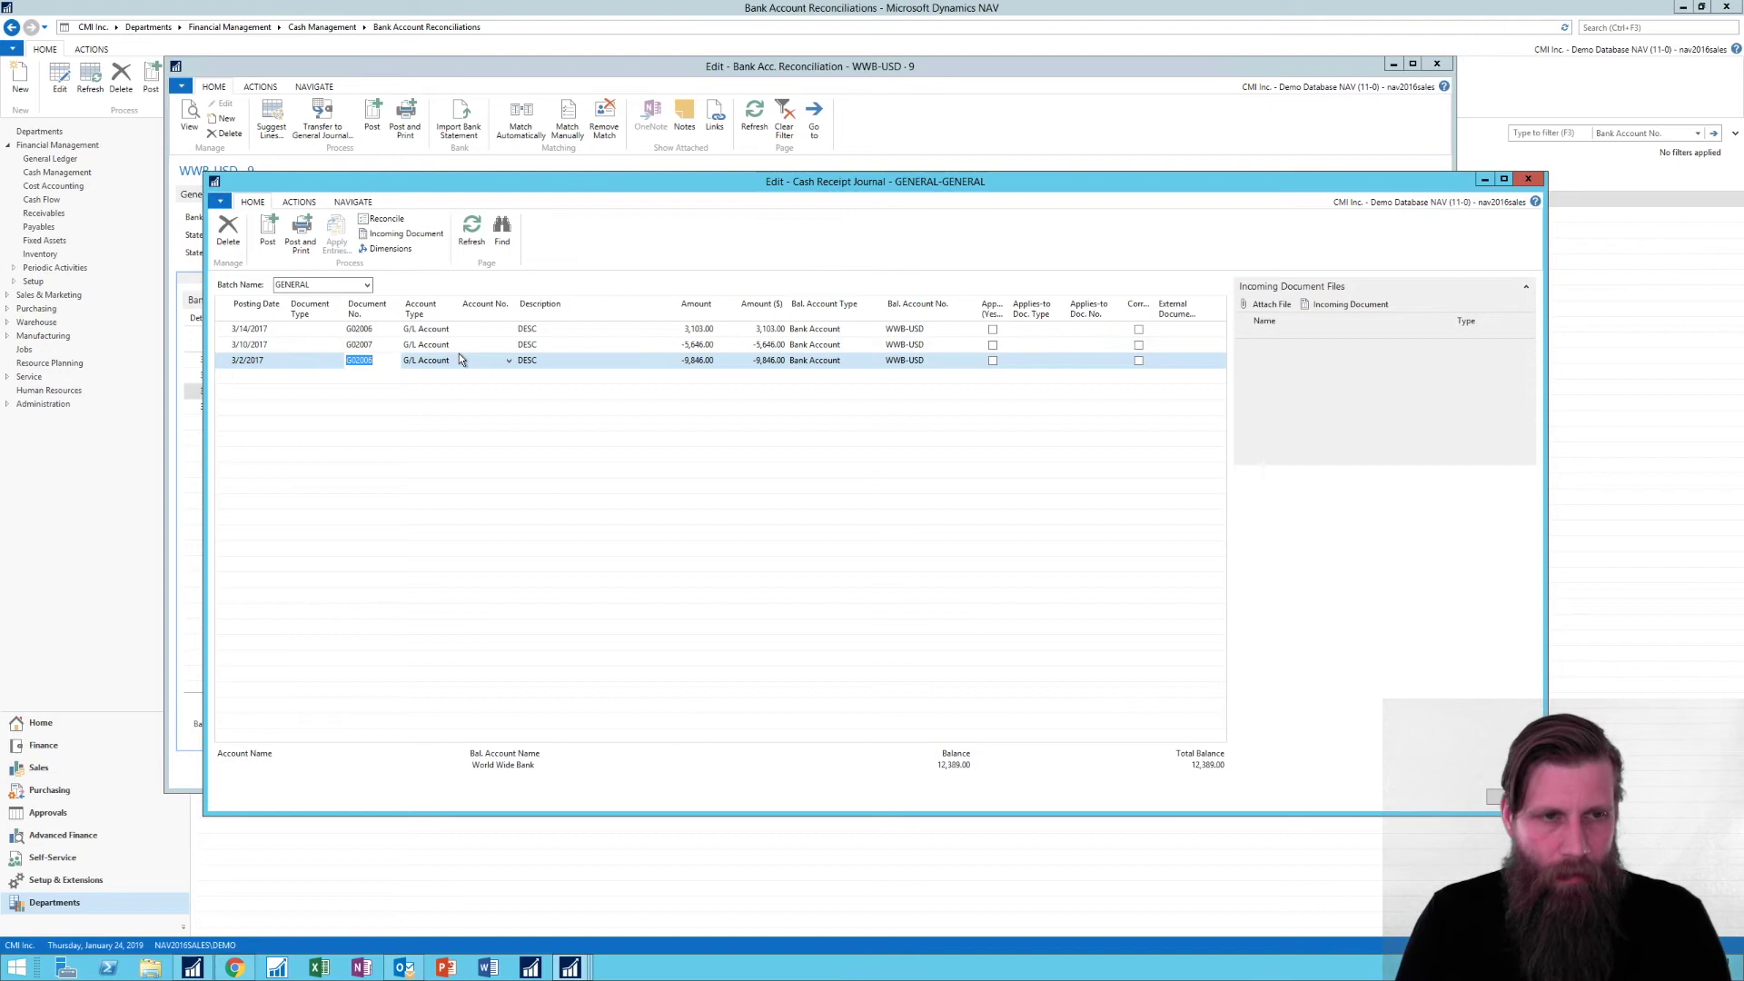
type("8")
key("Up")
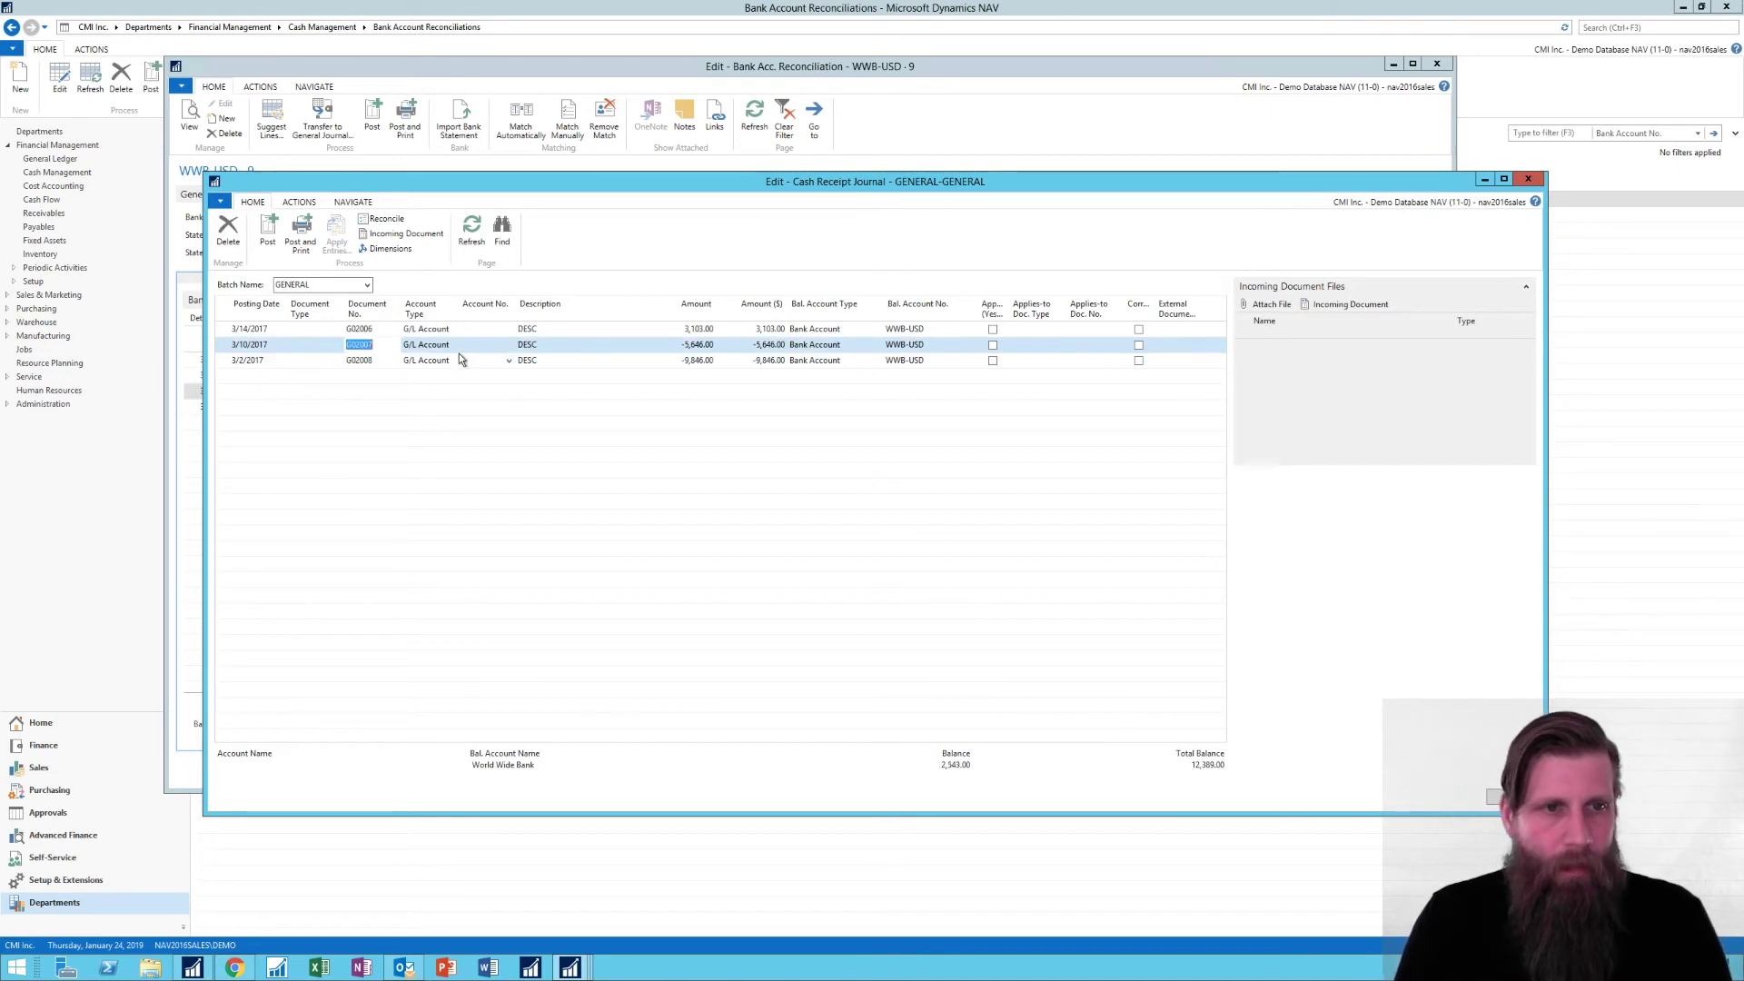
Set Account No. 11200 (Cash) on all three journal lines
key("Tab")
key("Tab")
key("Up")
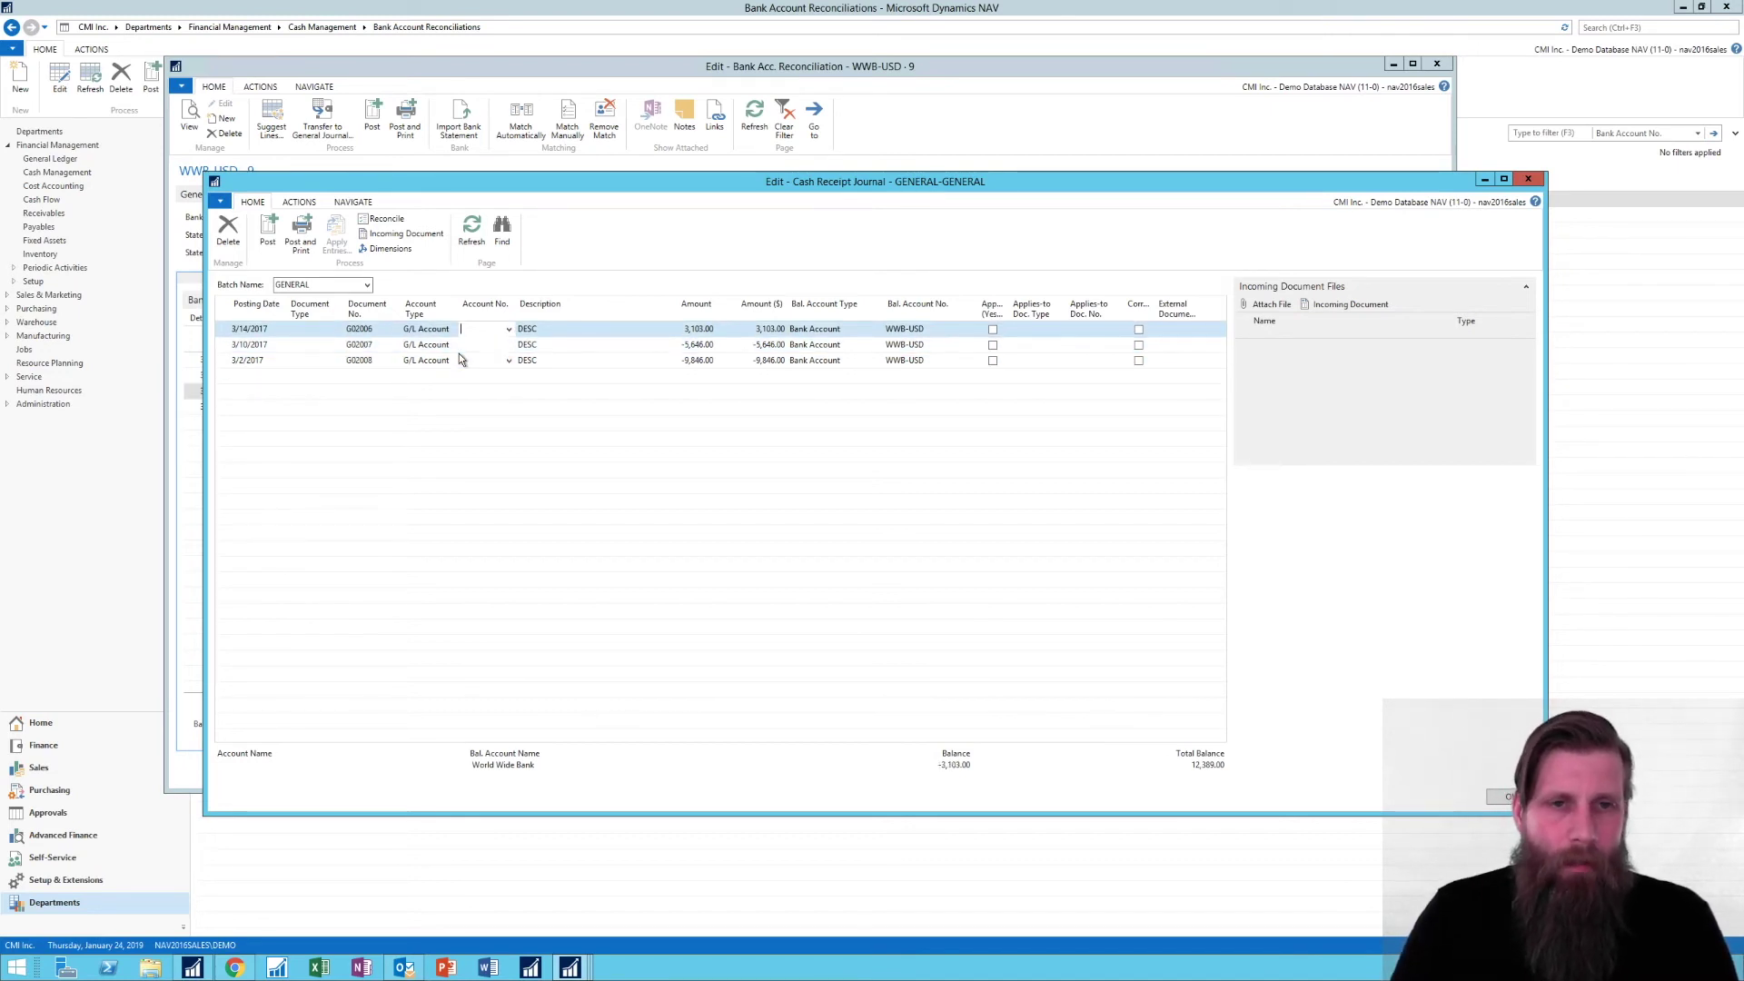
left_click(508, 331)
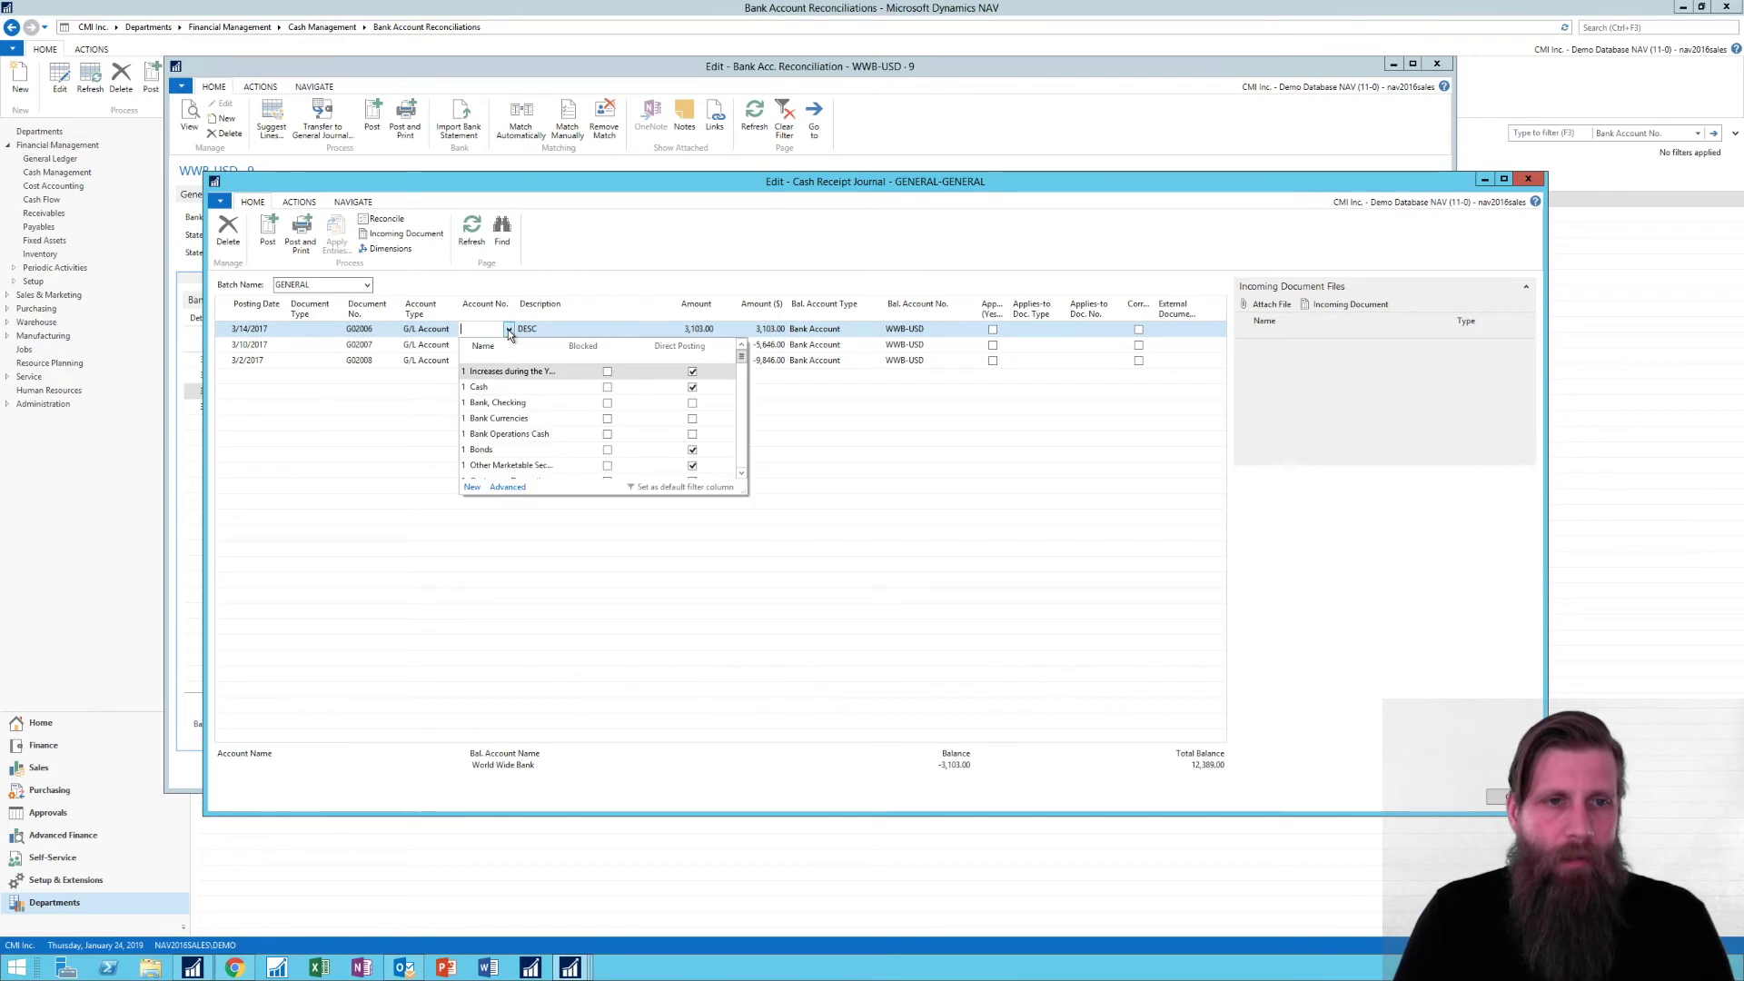
left_click(499, 387)
key("Down")
key("F8")
key("Down")
key("F8")
key("Up")
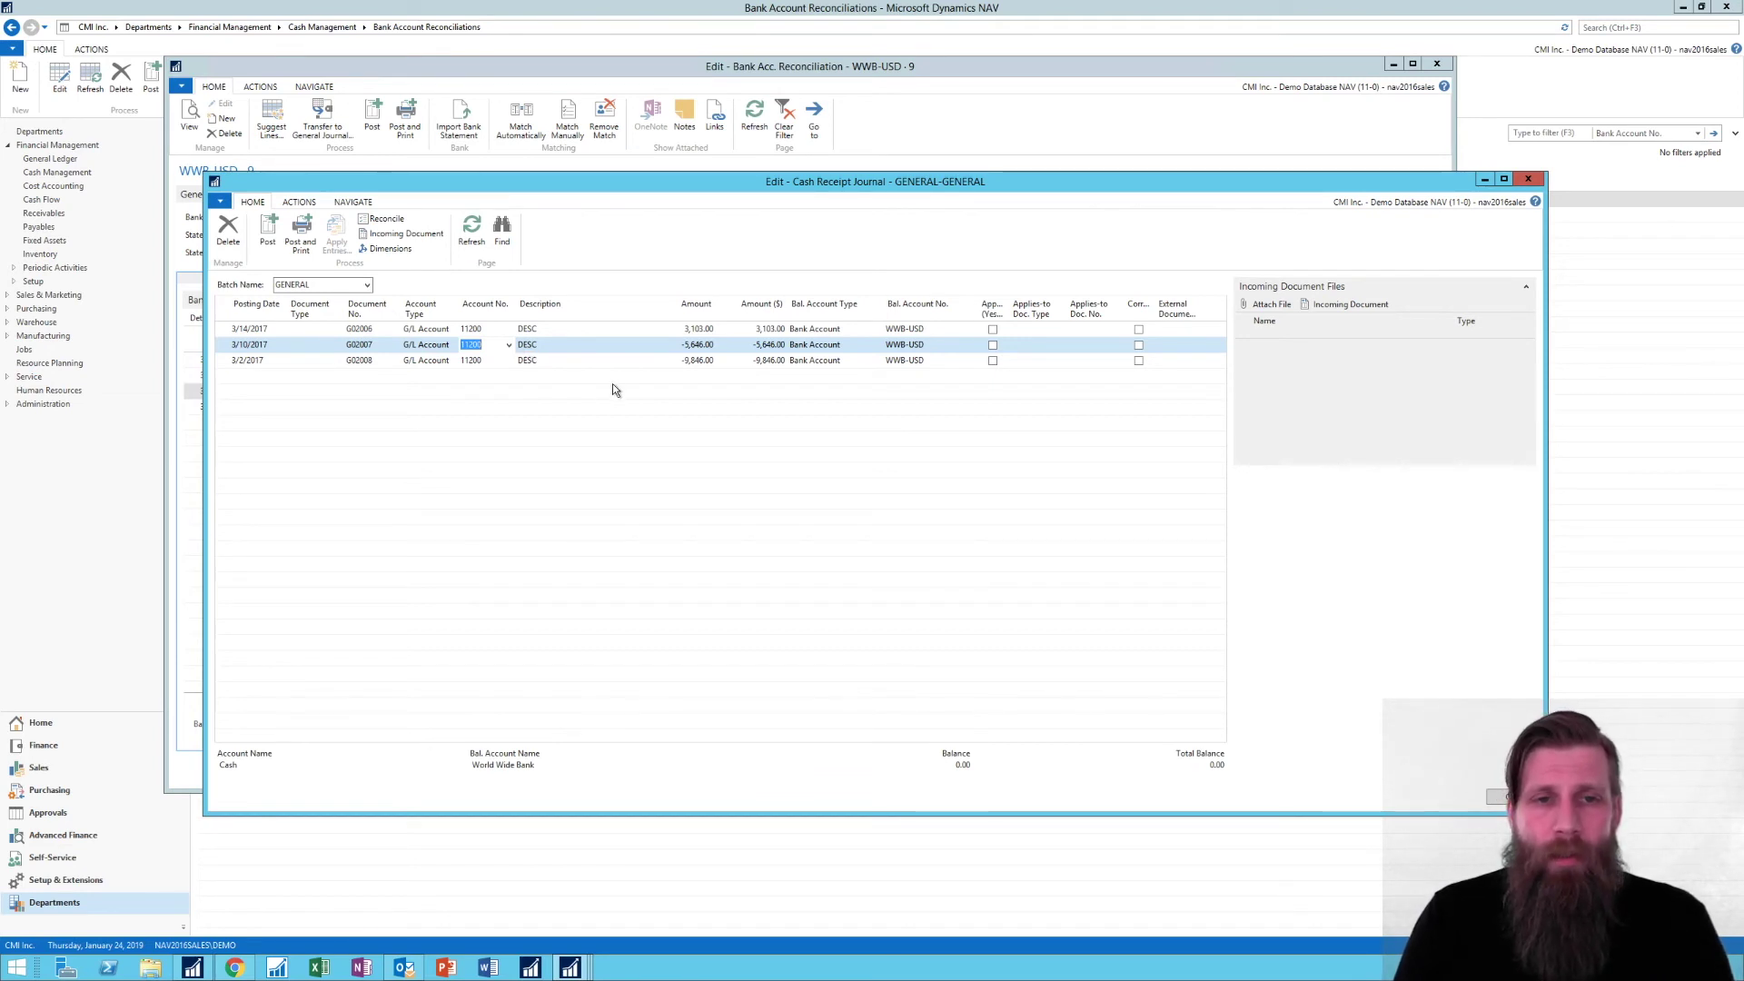
Post the cash receipt journal lines and close the emptied journal
left_click(269, 240)
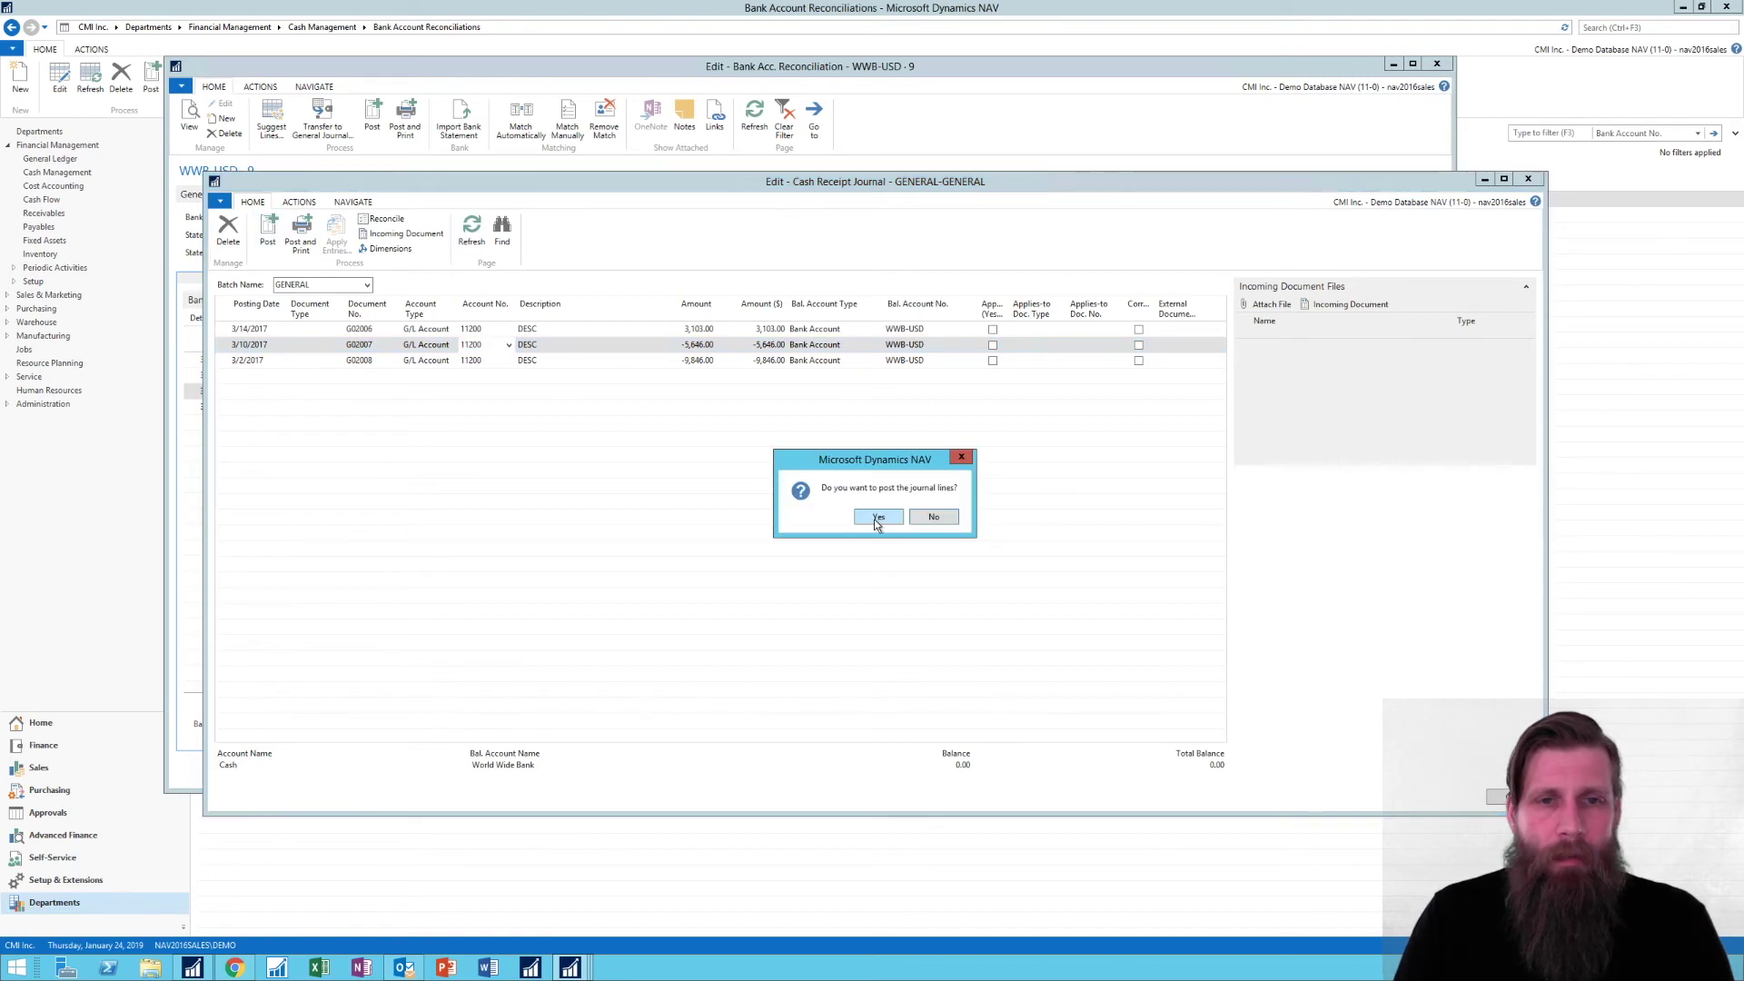
left_click(875, 523)
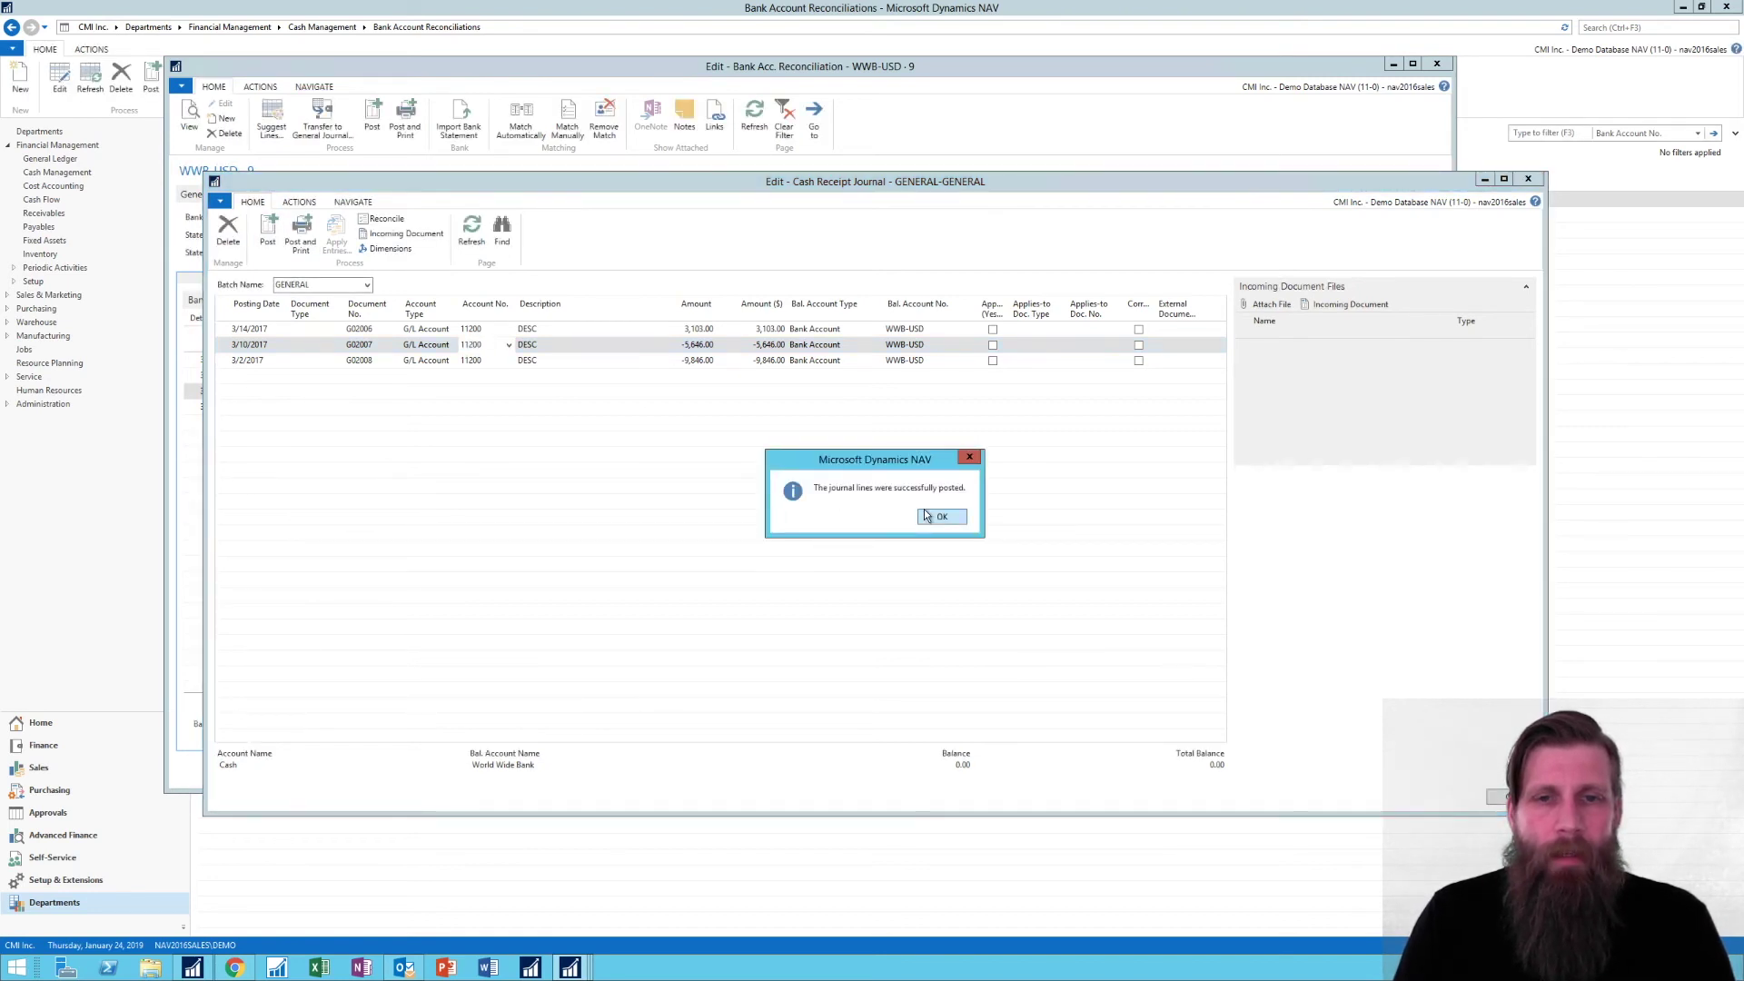
left_click(924, 512)
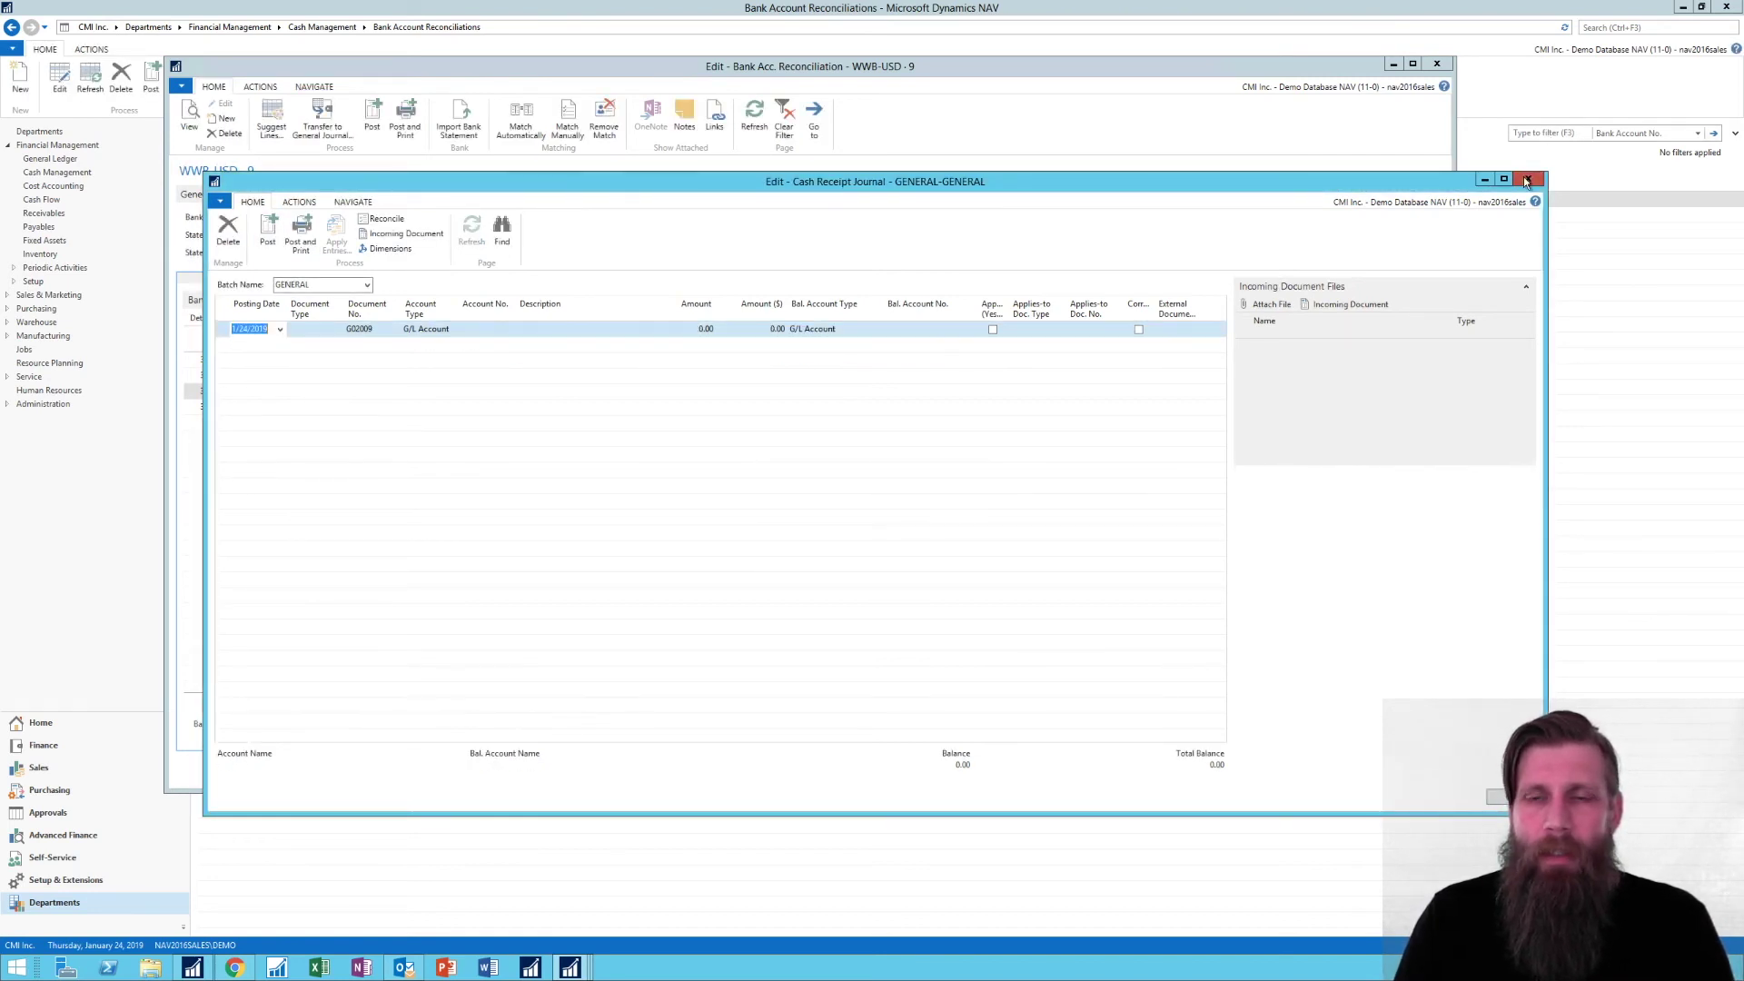
left_click(1529, 178)
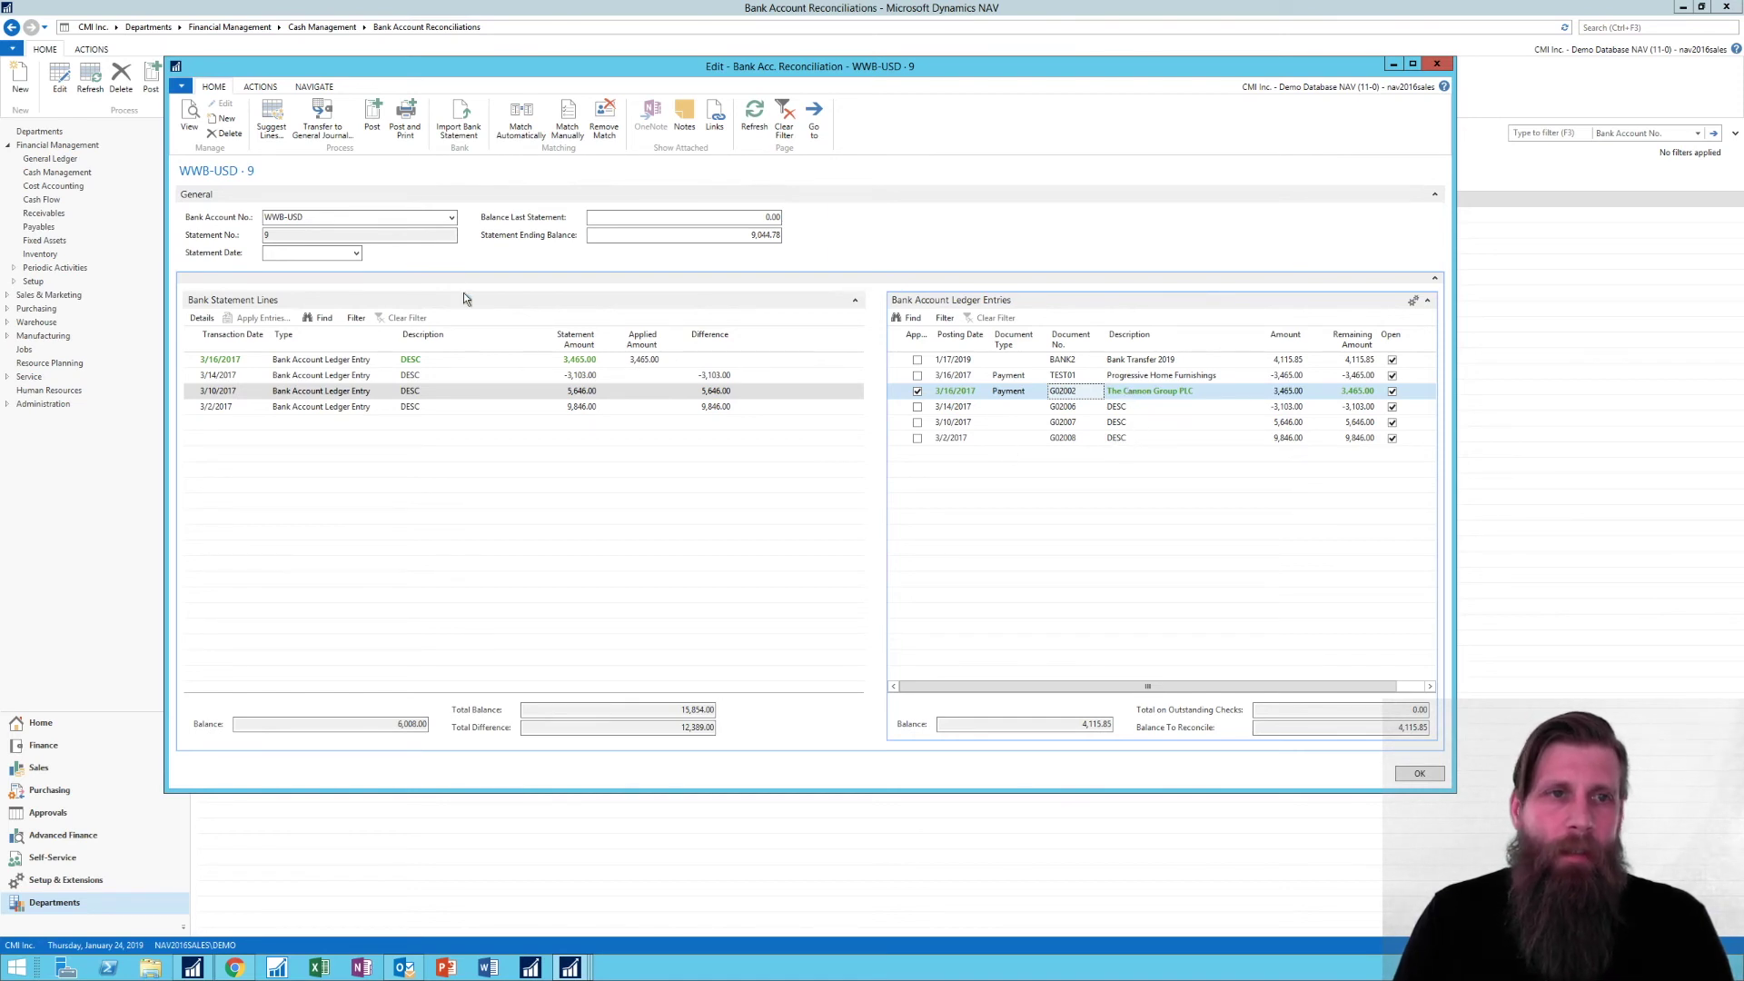
Rerun automatic matching so all four statement lines match, leaving 0.00 difference
left_click(520, 125)
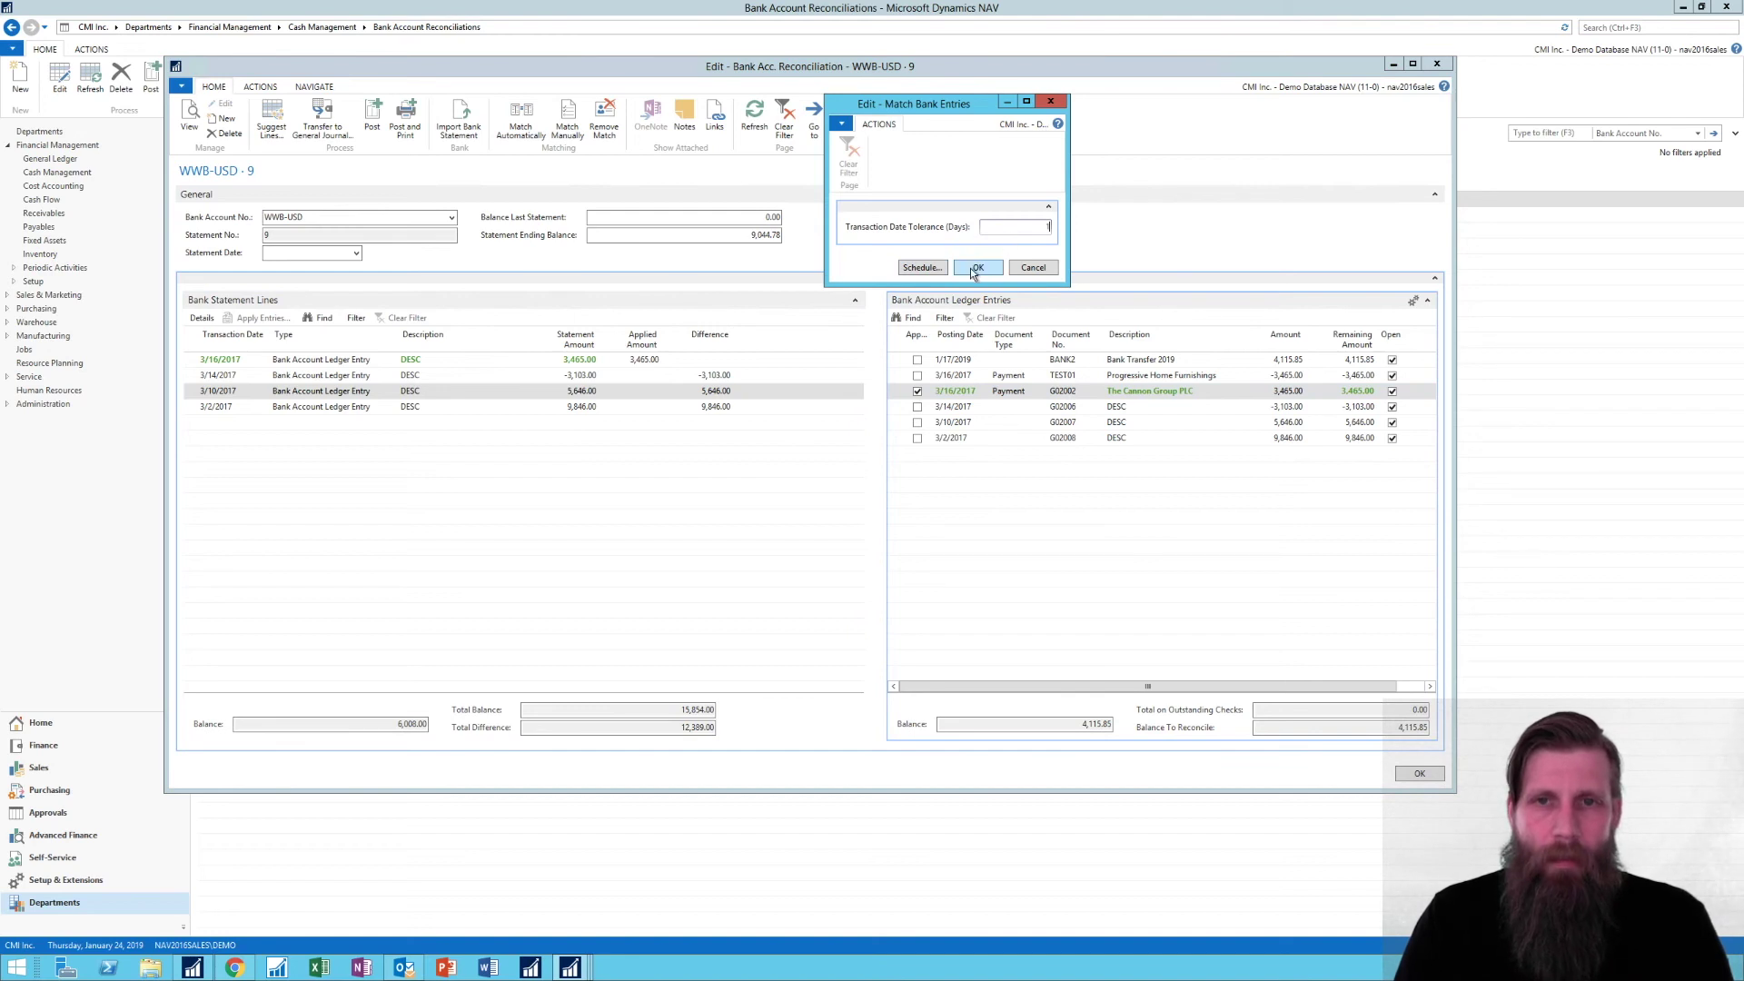
left_click(973, 274)
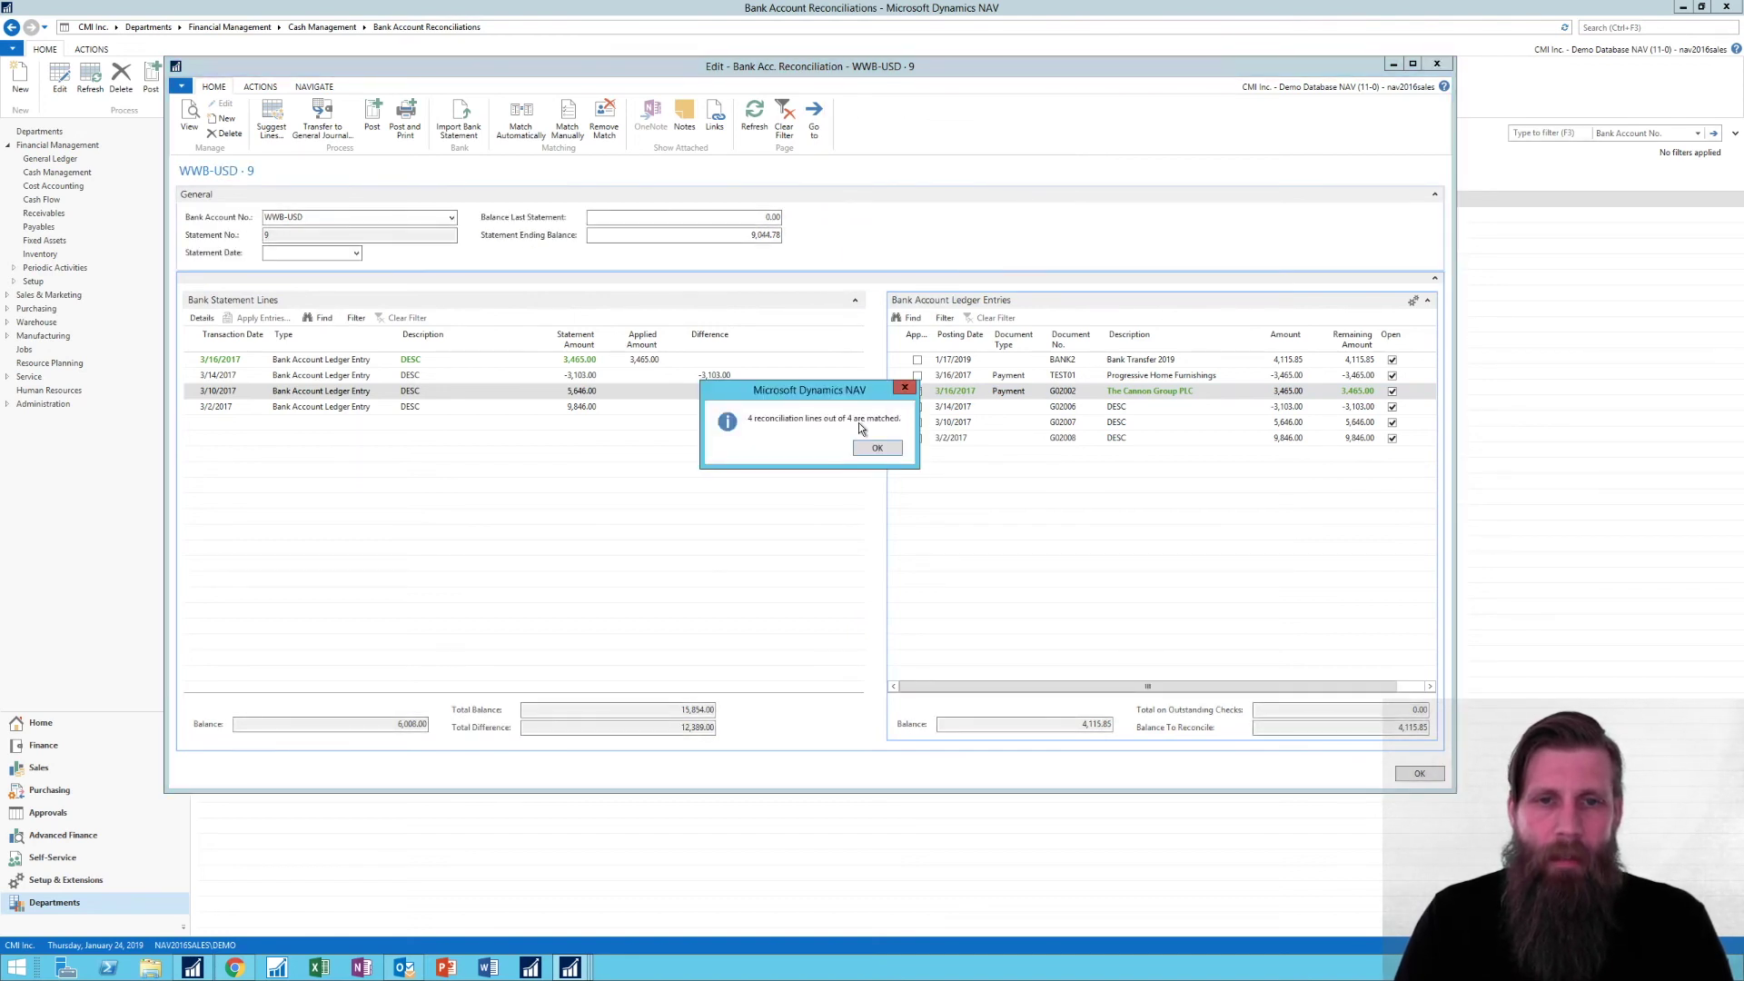
left_click(865, 449)
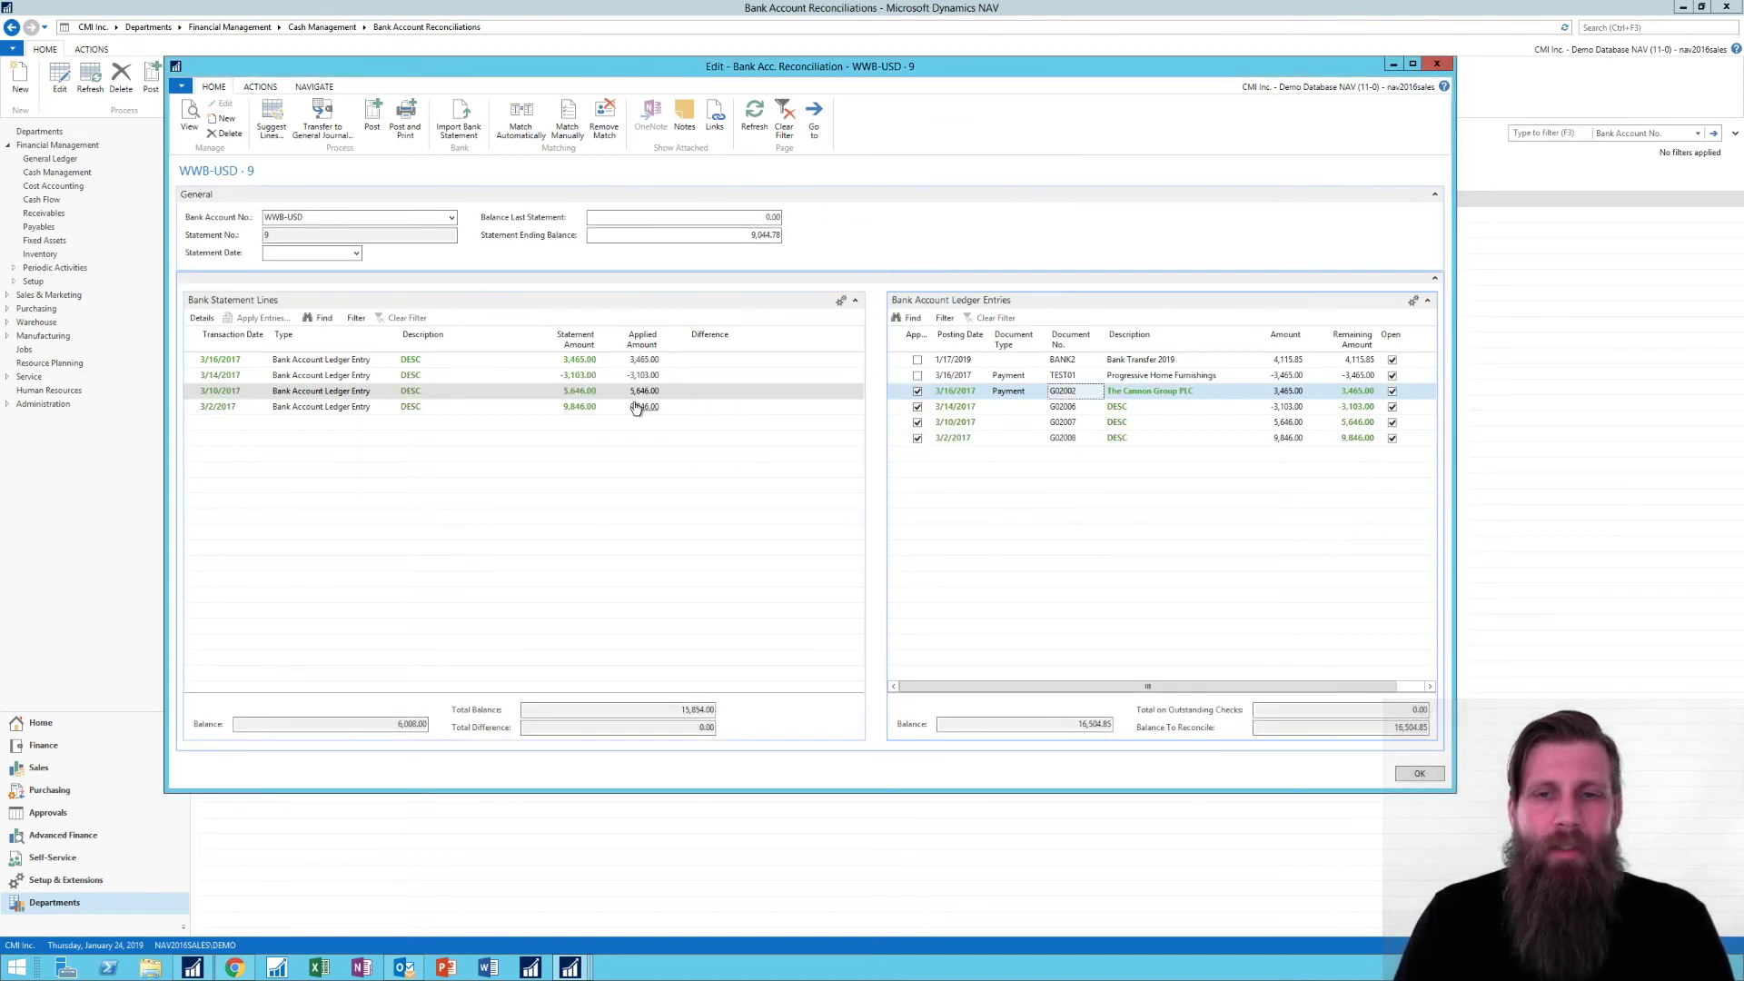